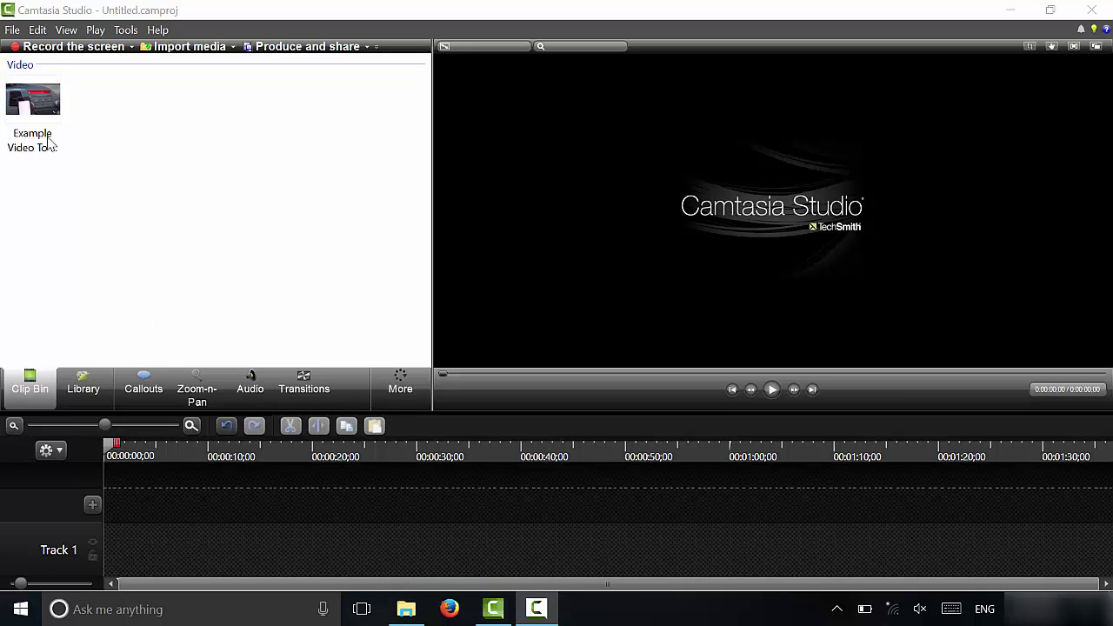
- Add Example Video To Use_1.mp4 to Track 1 and scrub through its upside-down footage
drag(49, 139, 115, 553)
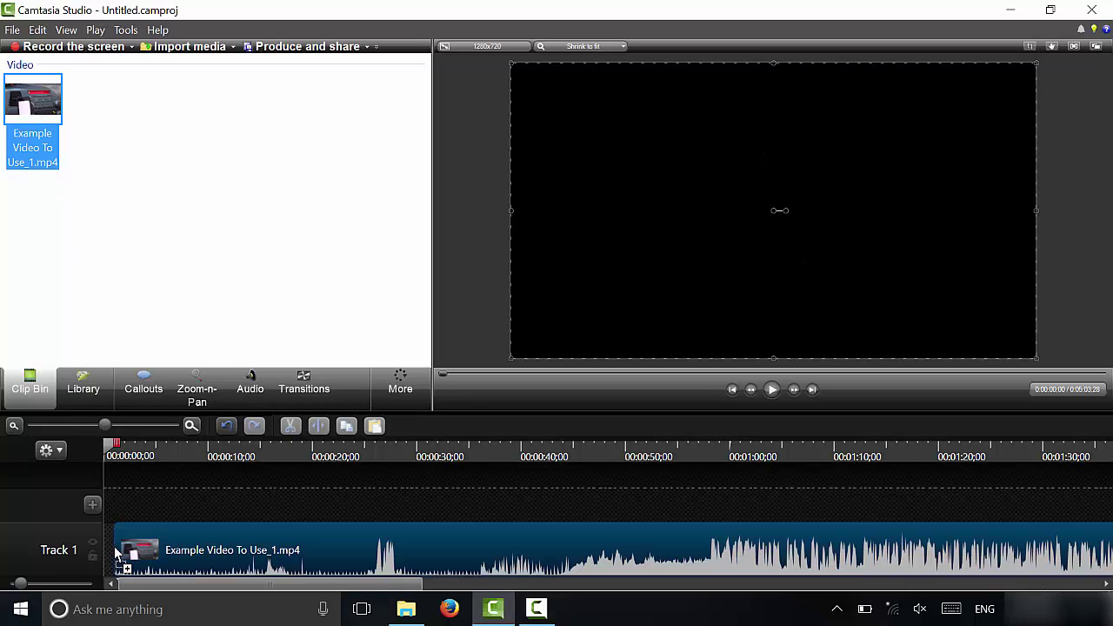
click(198, 468)
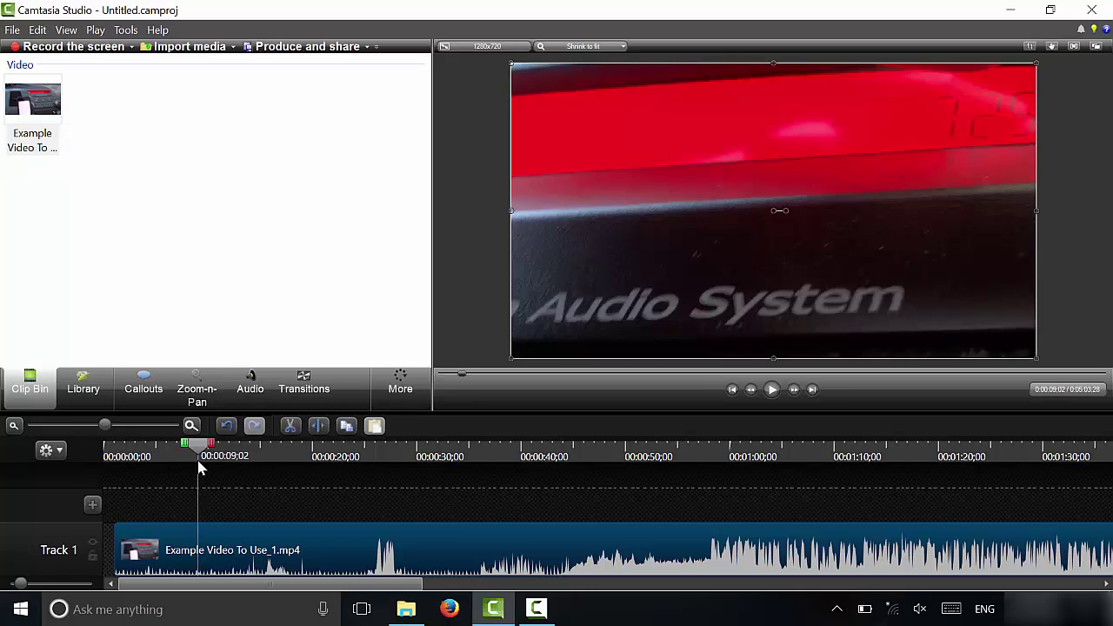
drag(221, 459, 750, 480)
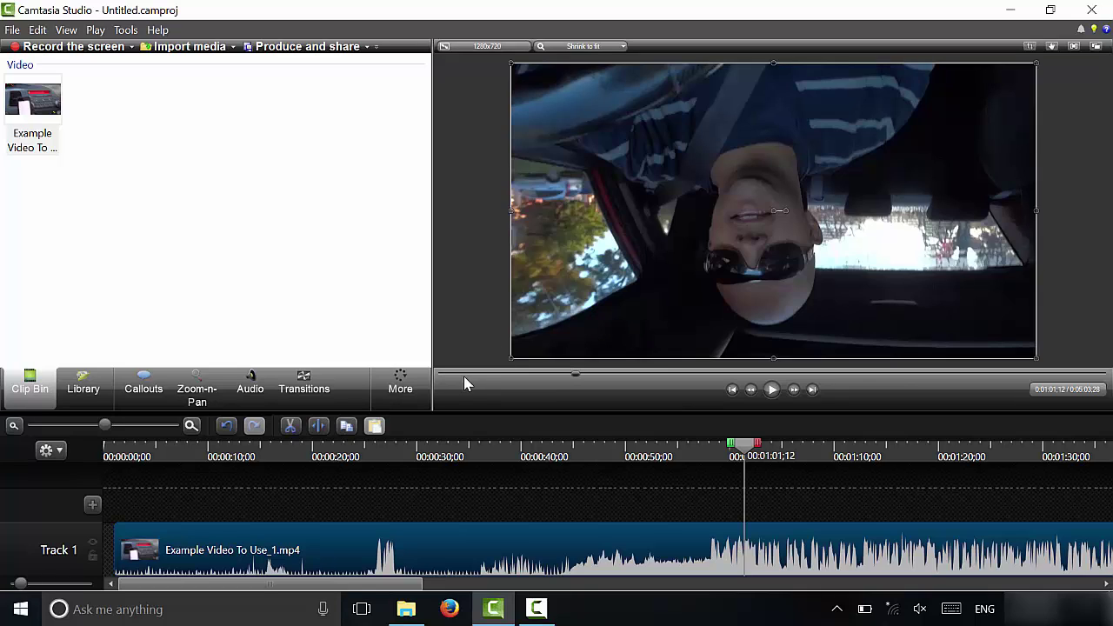
click(401, 393)
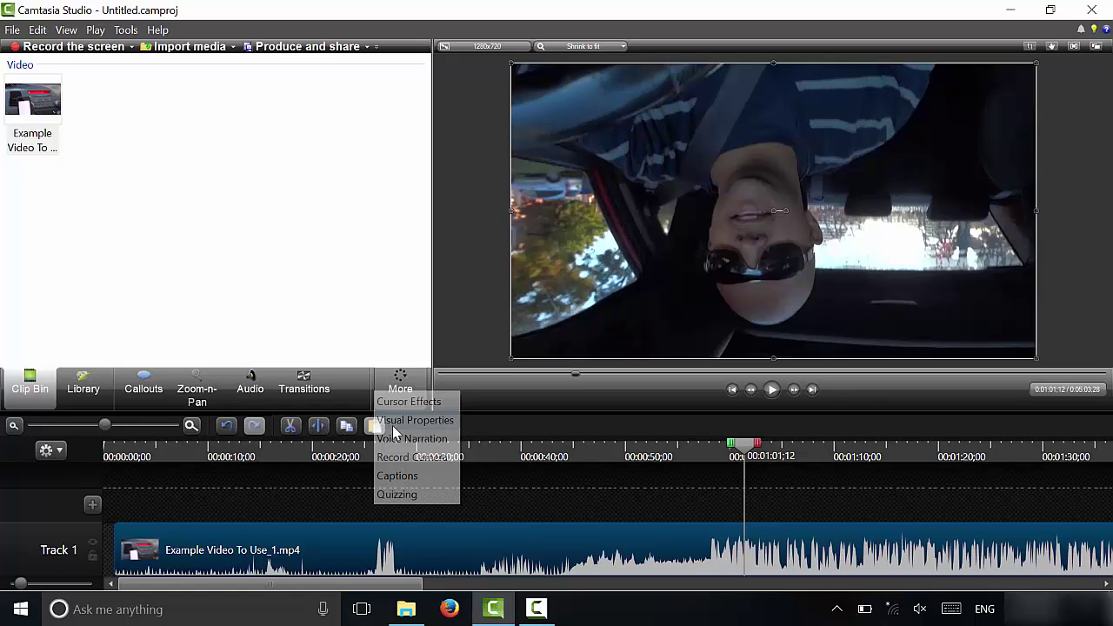
- Rotate the clip 180 degrees on Z in Visual Properties so the driver is upright
click(402, 384)
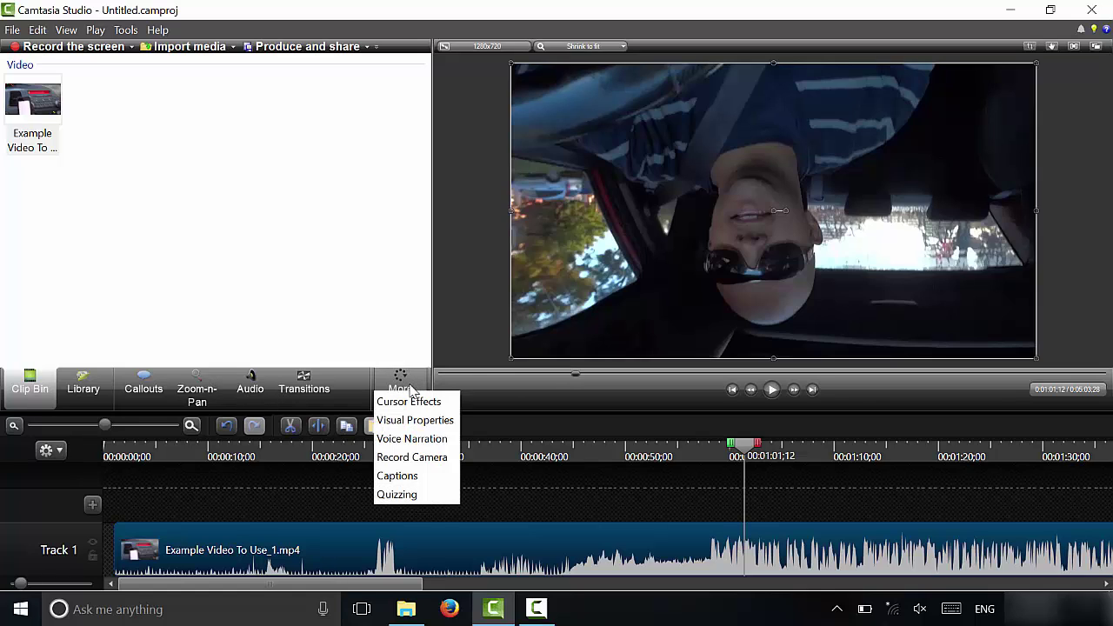
click(415, 420)
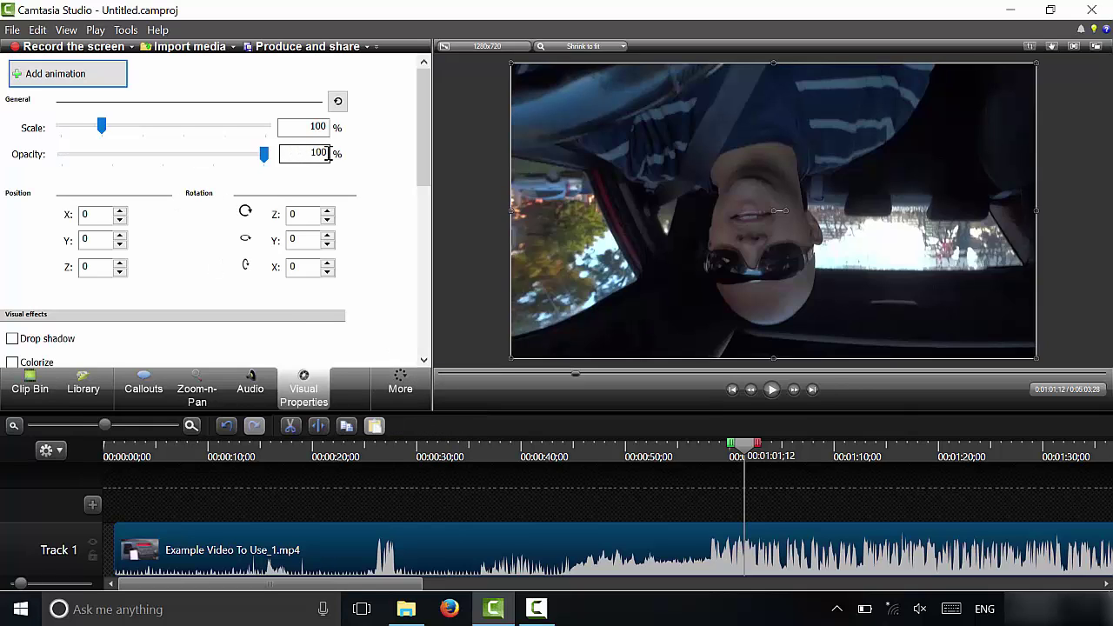
click(470, 504)
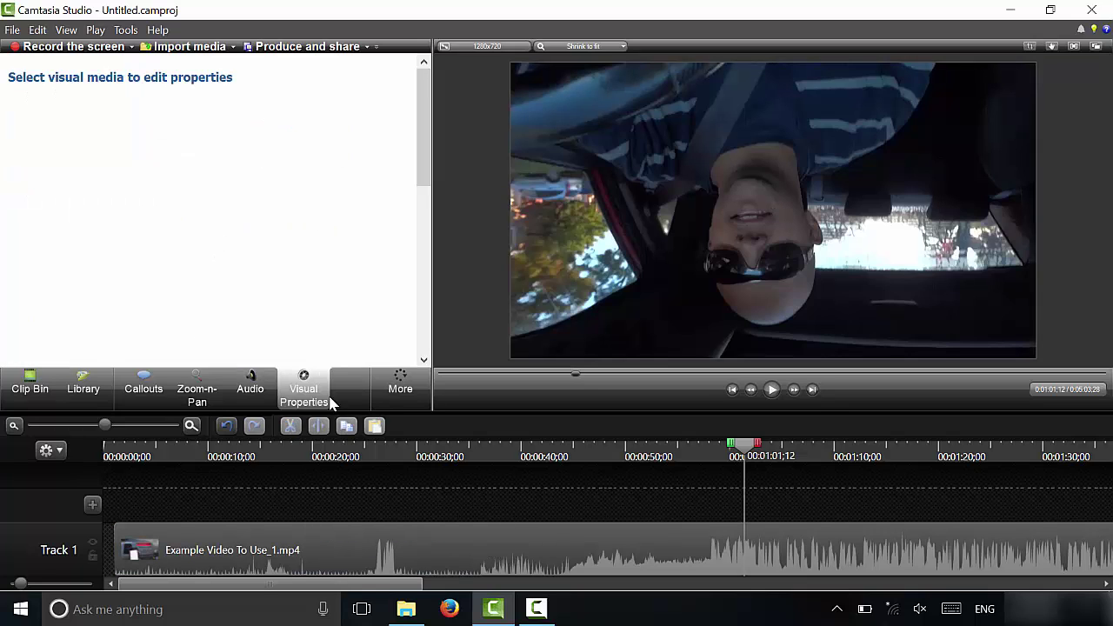
click(547, 540)
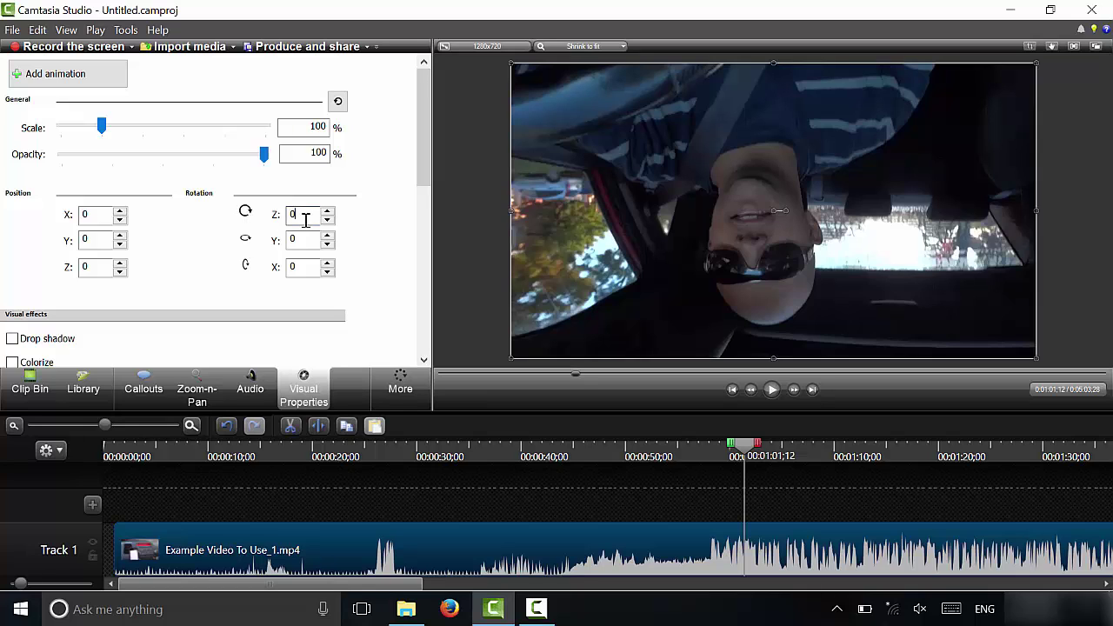
drag(305, 220, 248, 225)
text(180)
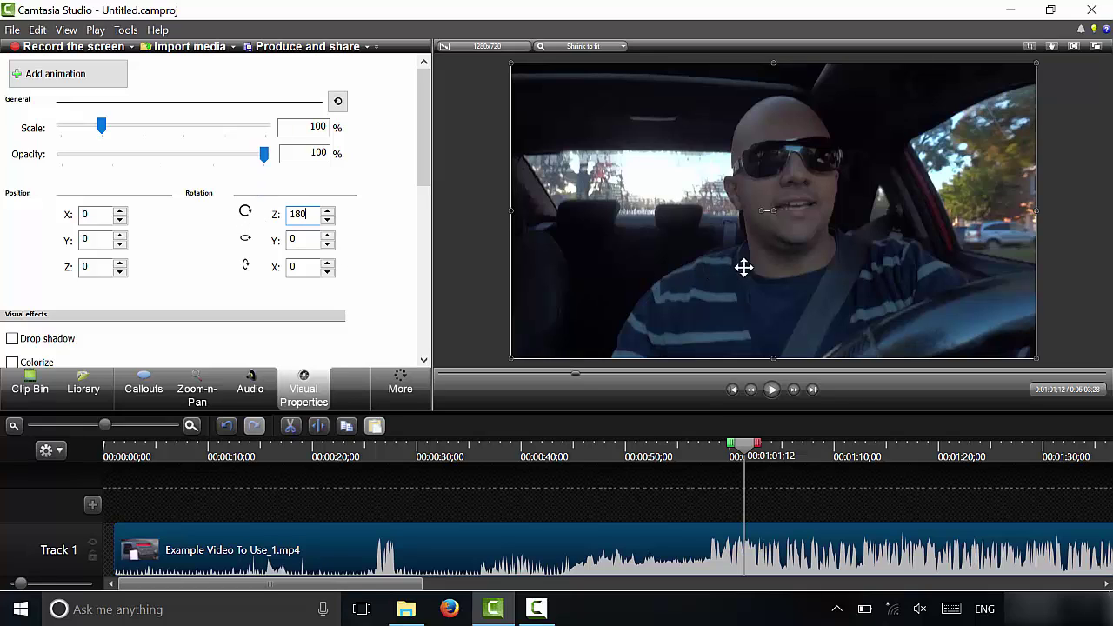
- Place the playhead at 00:57:25 for the cut
click(661, 461)
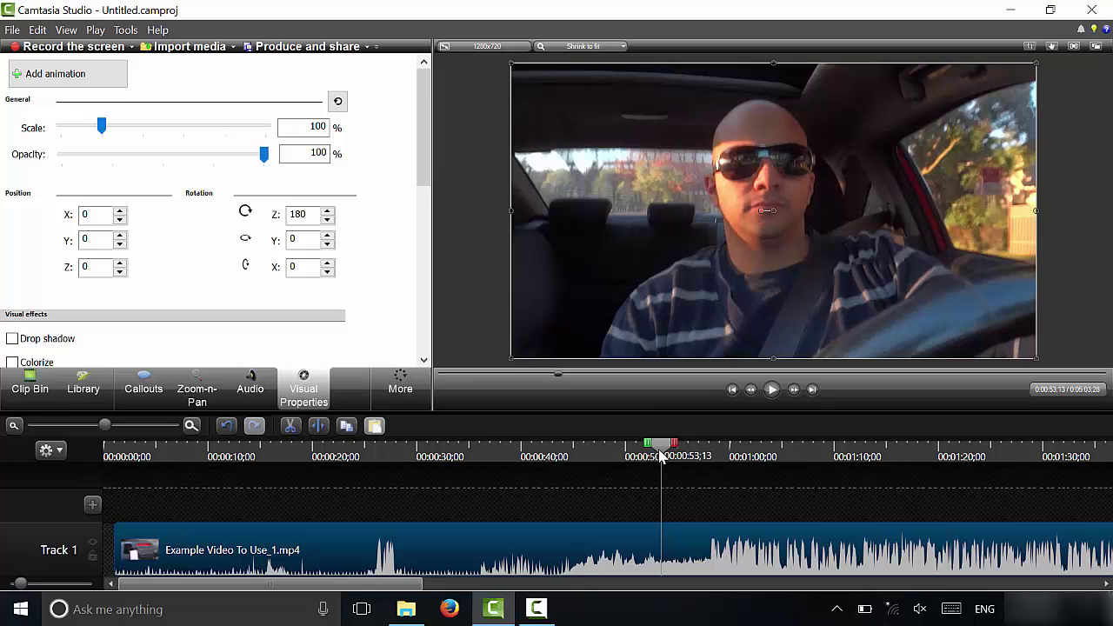
drag(661, 456, 711, 471)
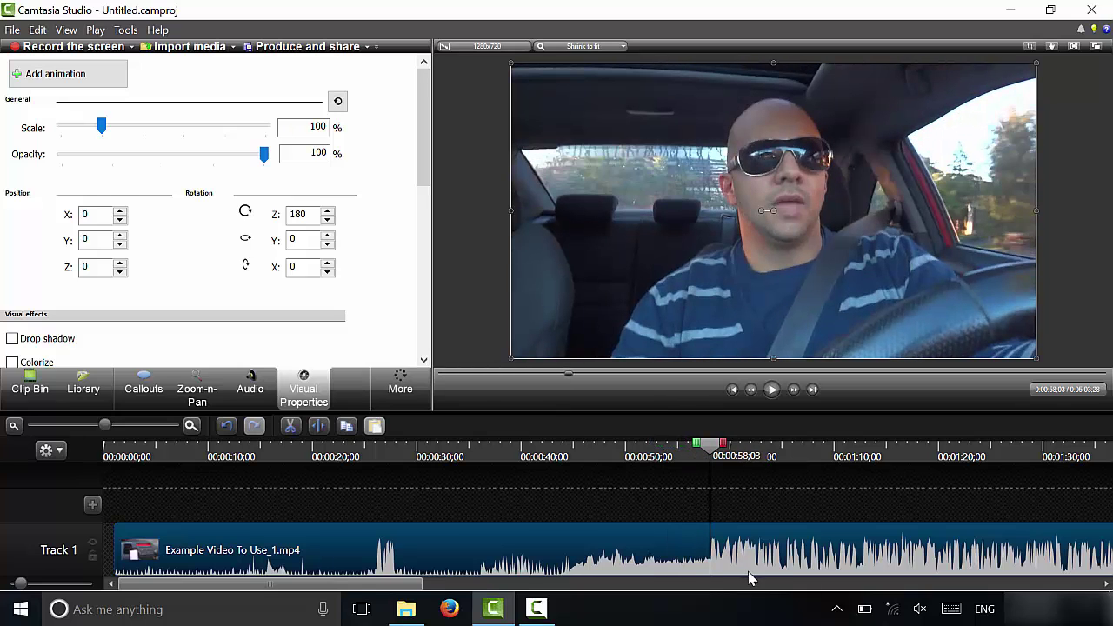
click(708, 448)
- Split the Track 1 clip at the playhead with S
click(665, 495)
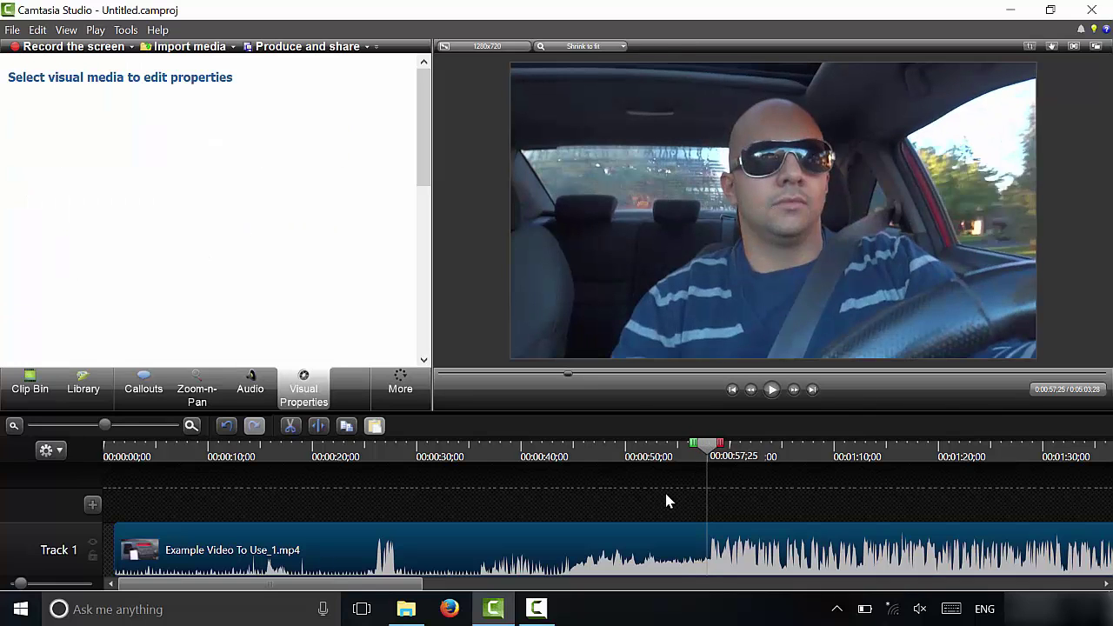
click(689, 552)
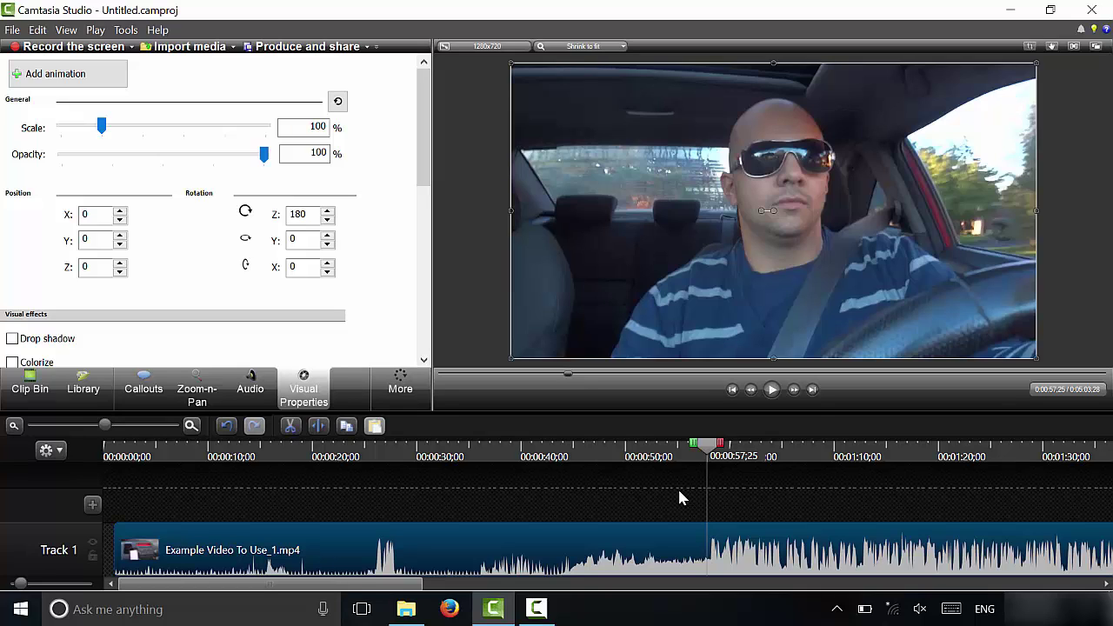
key(s)
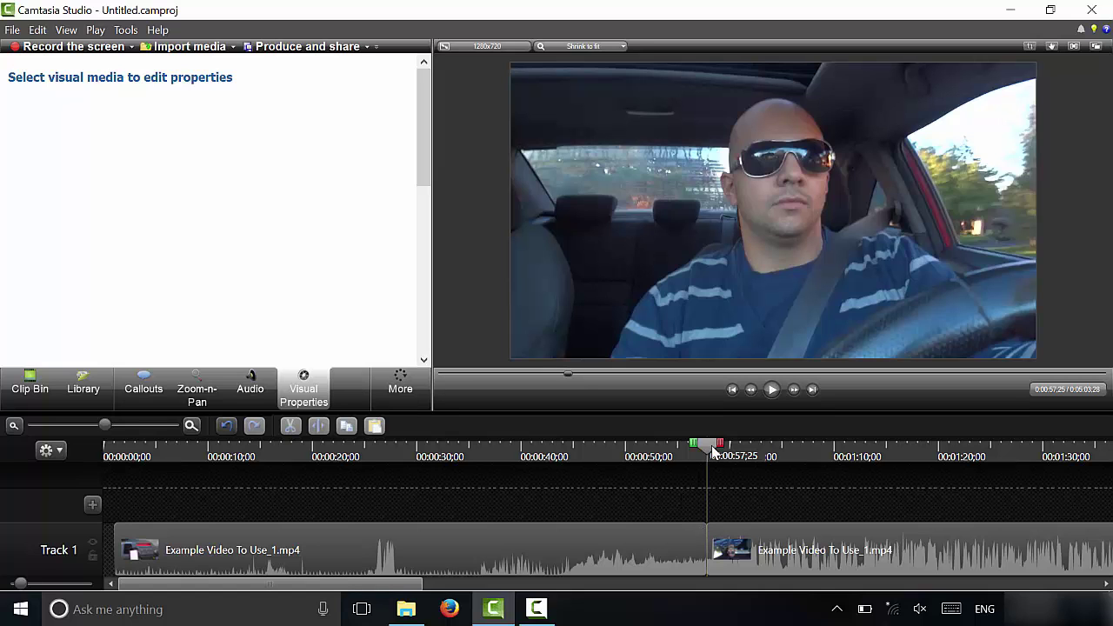
drag(713, 452, 728, 451)
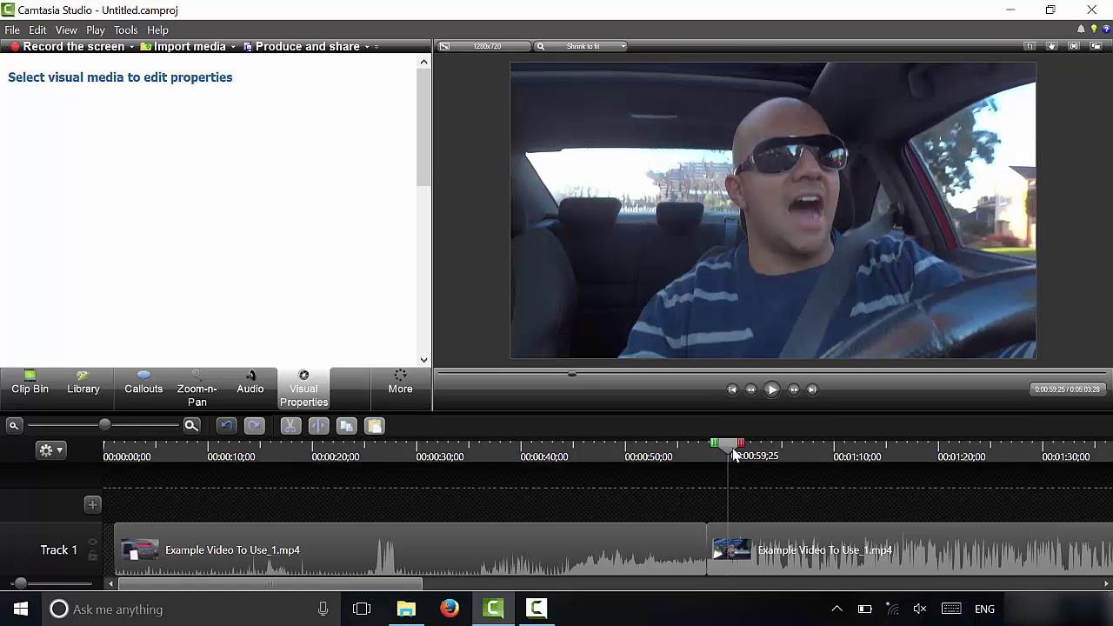
- Delete the first part and slide the remaining clip to the timeline start
click(695, 569)
click(773, 560)
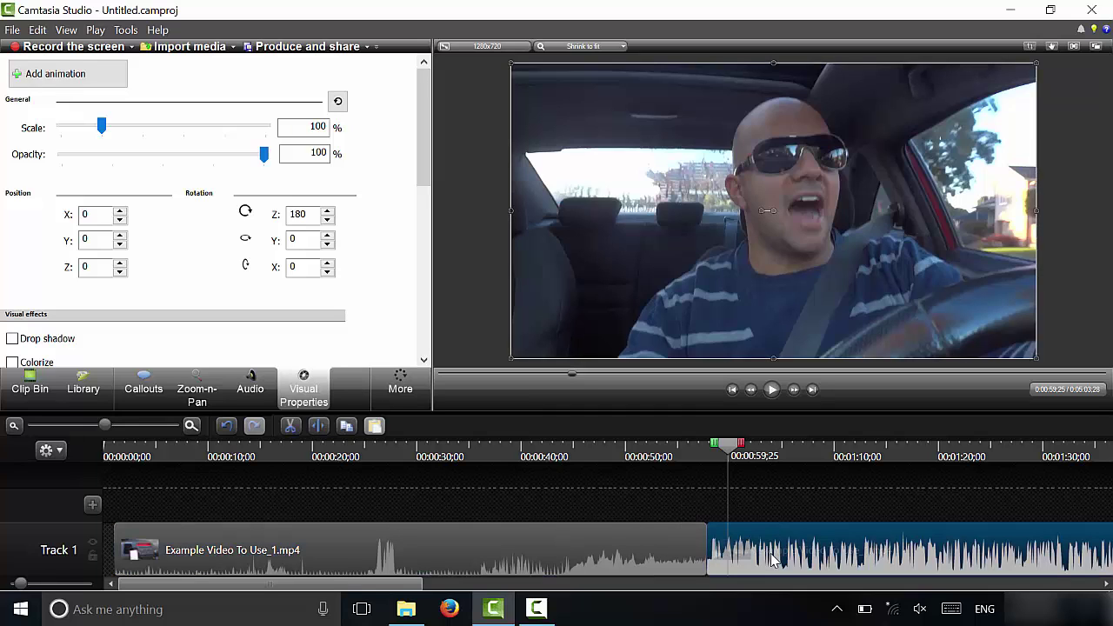
click(657, 561)
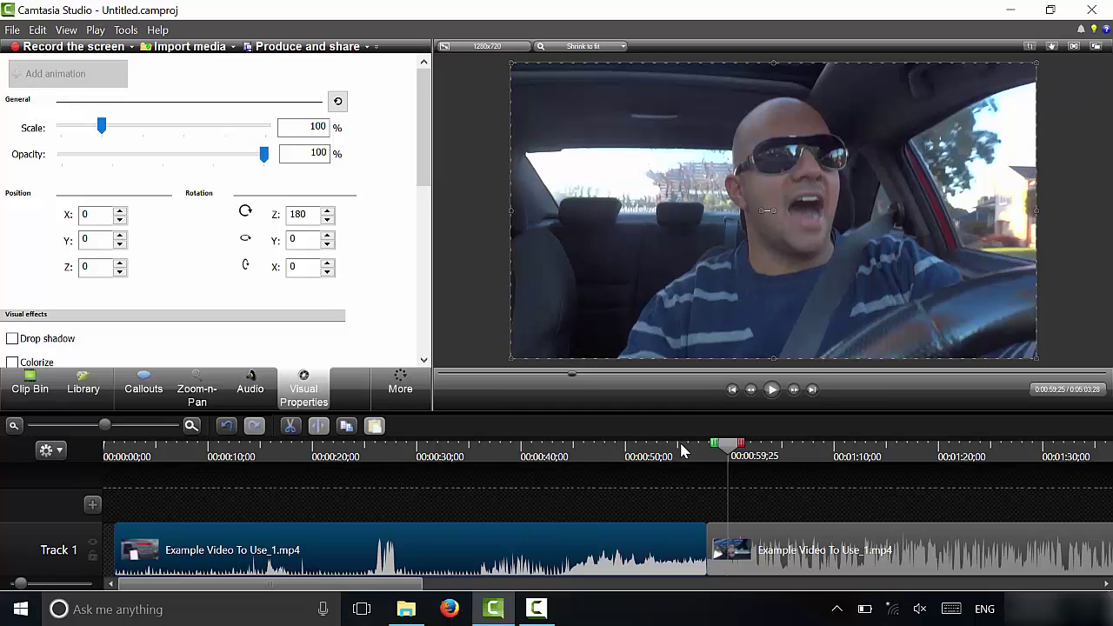
key(Delete)
drag(776, 528, 109, 608)
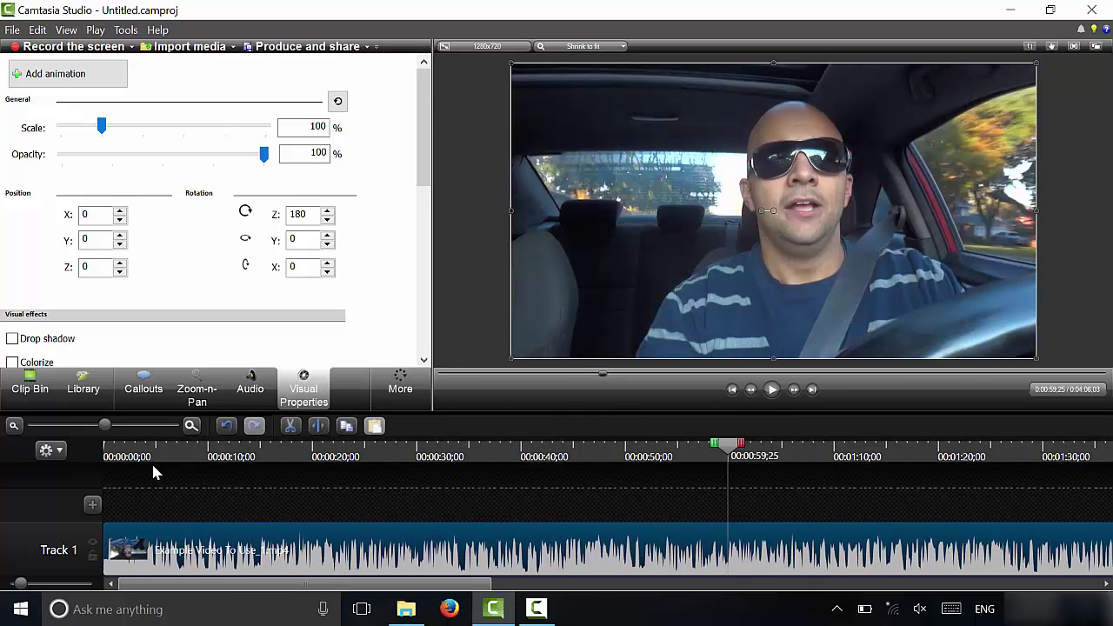
drag(152, 452, 135, 473)
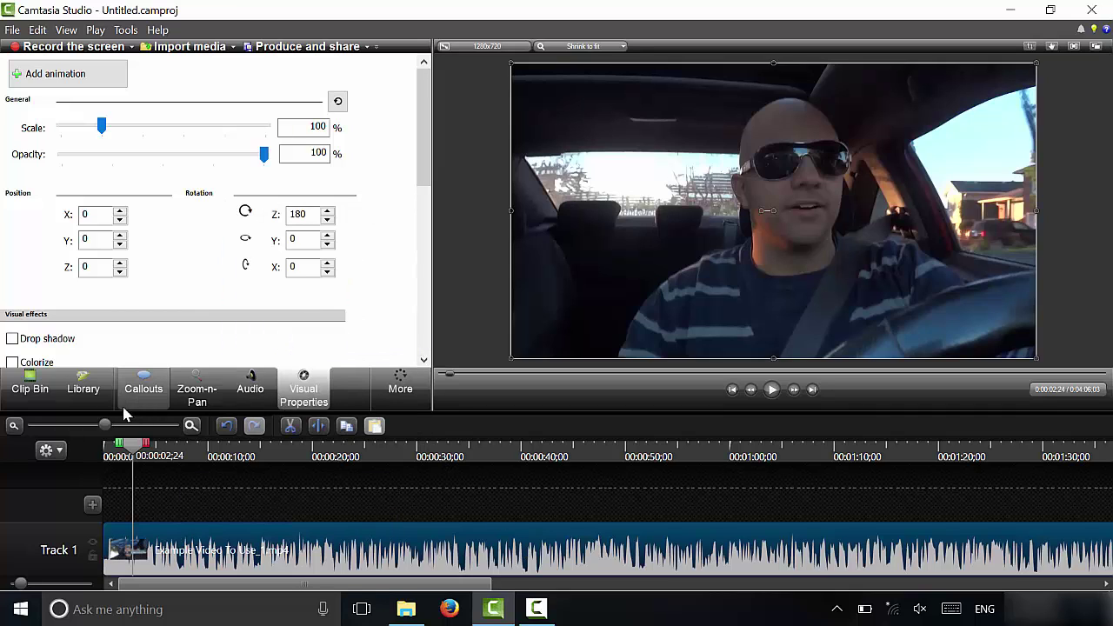
- In the clip's audio options, adjust volume up, down, then up twice
click(391, 393)
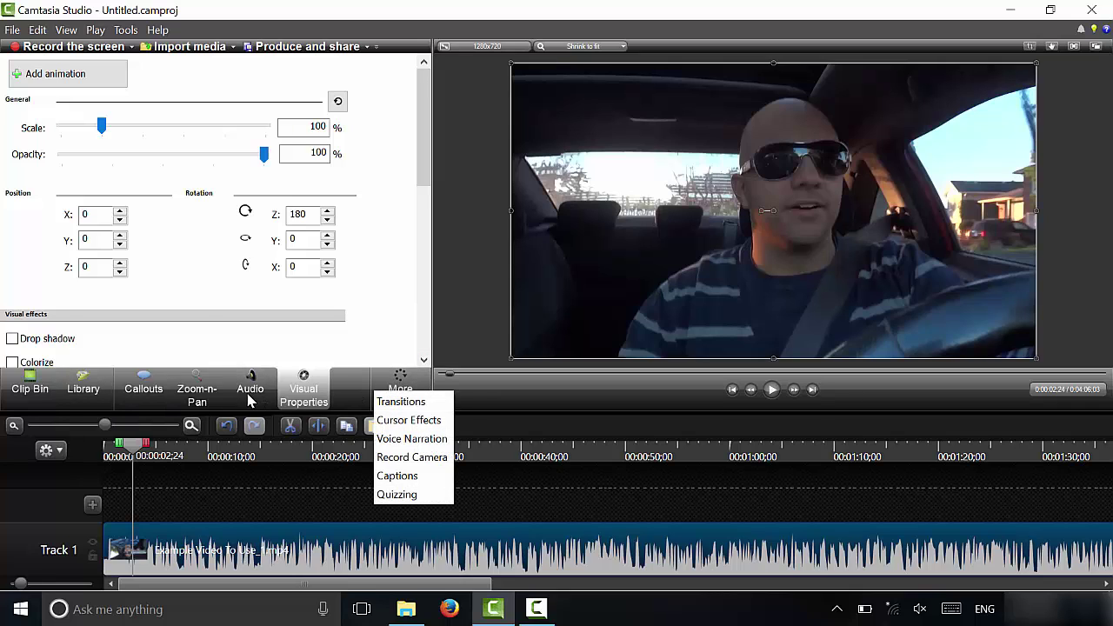
click(251, 396)
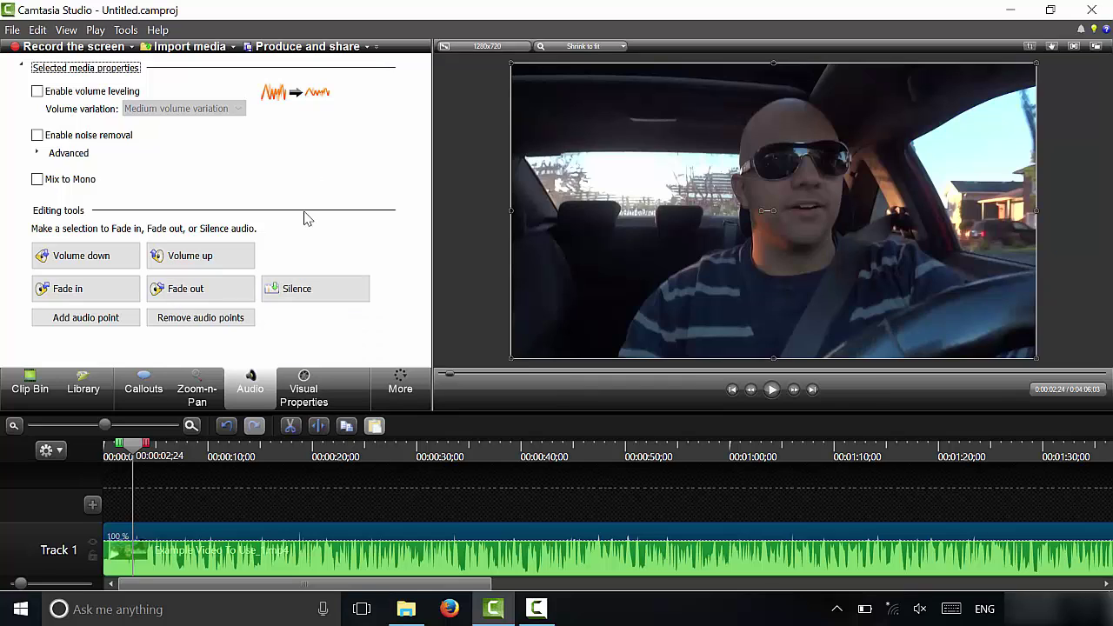
click(233, 256)
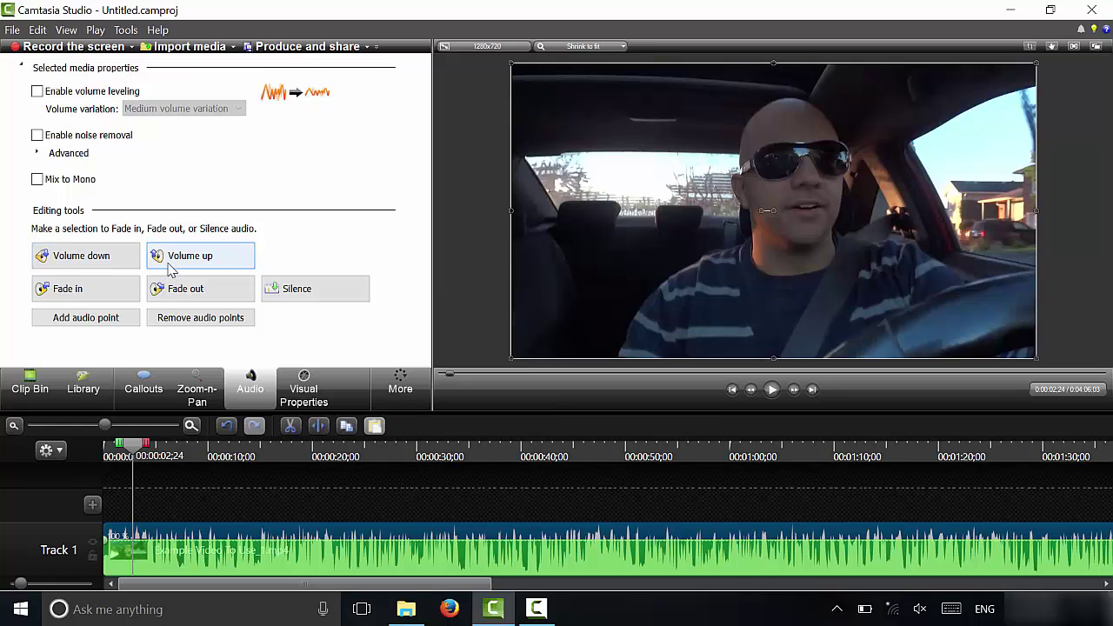
click(109, 257)
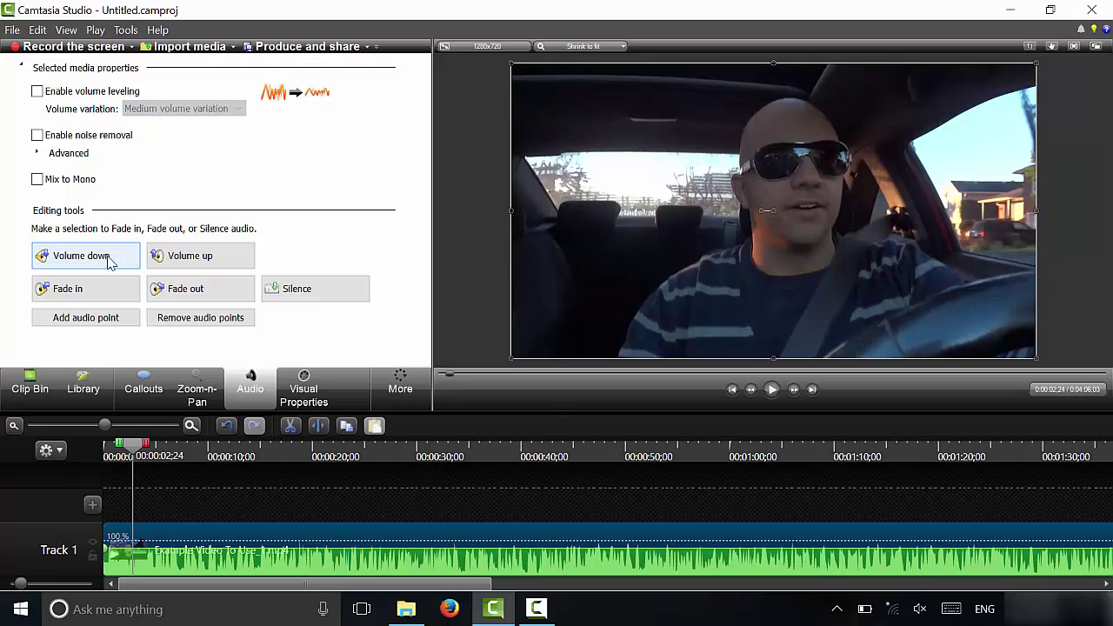
click(177, 266)
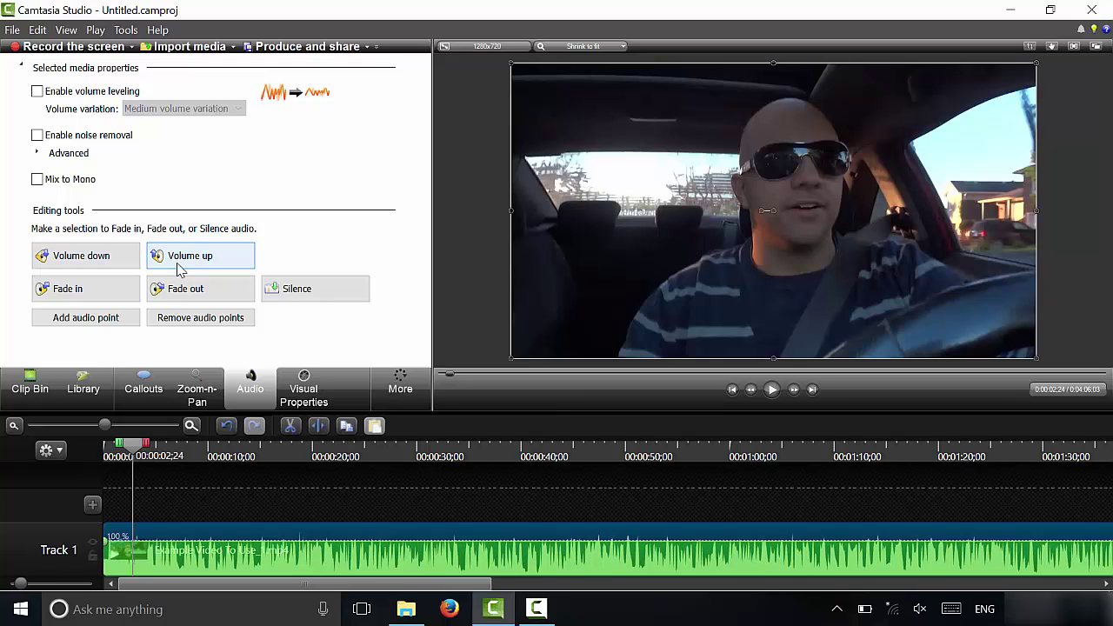
click(178, 270)
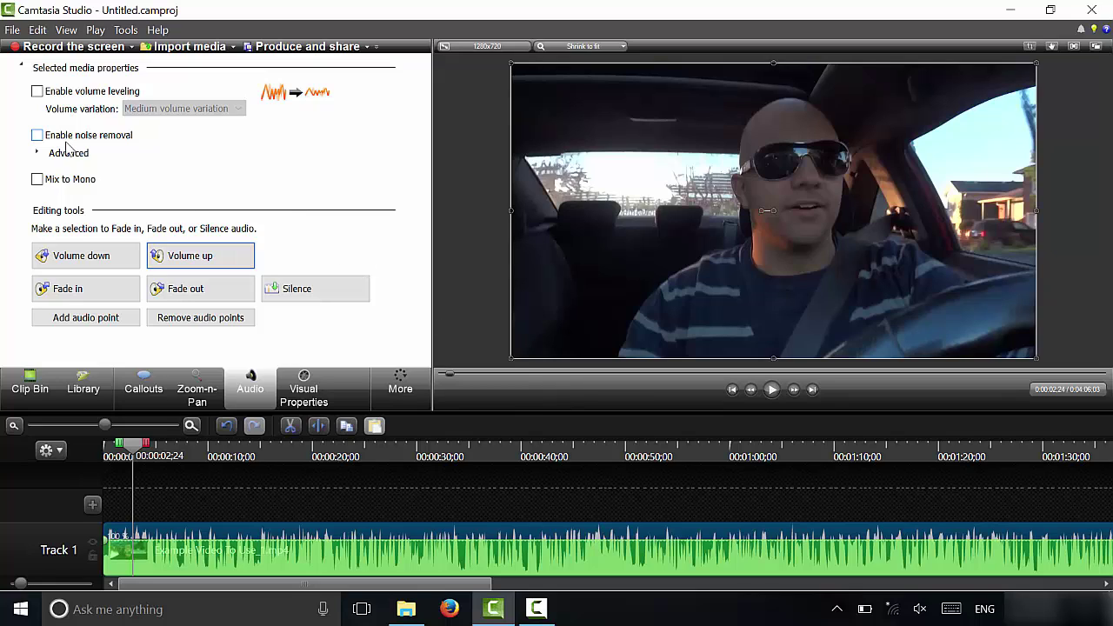
- Enable volume leveling with Medium volume variation, then go back to the Clip Bin
click(36, 91)
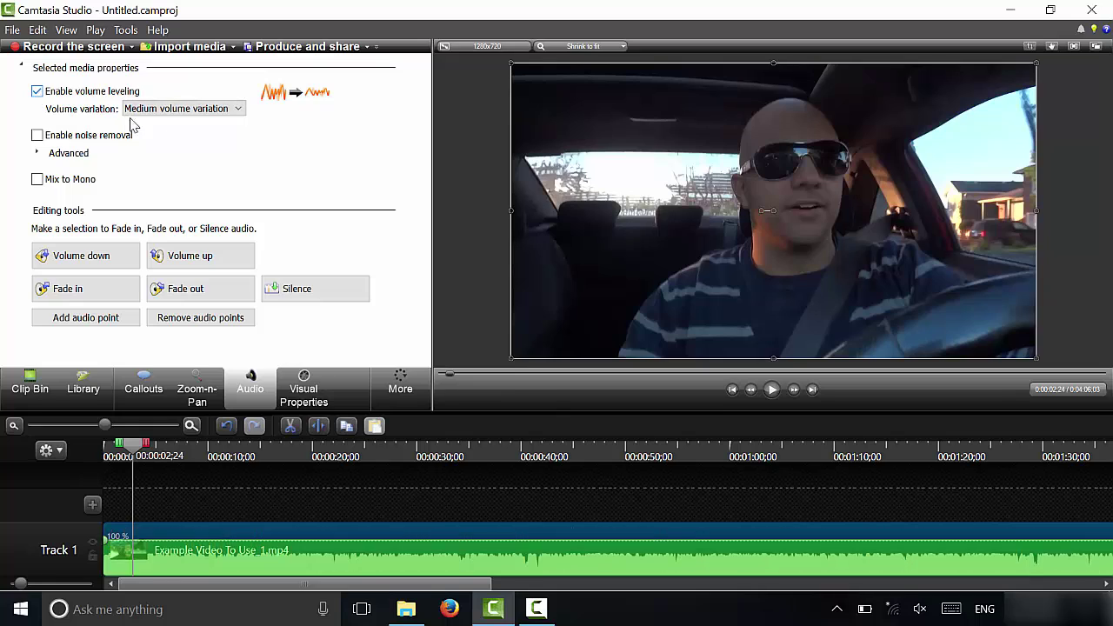
click(202, 120)
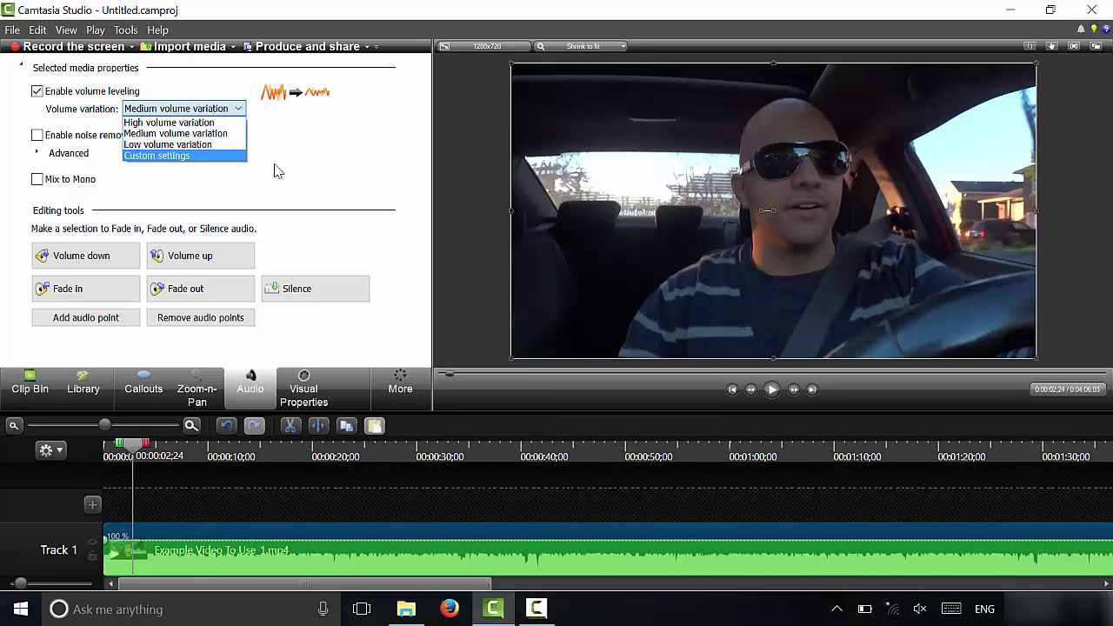
click(219, 139)
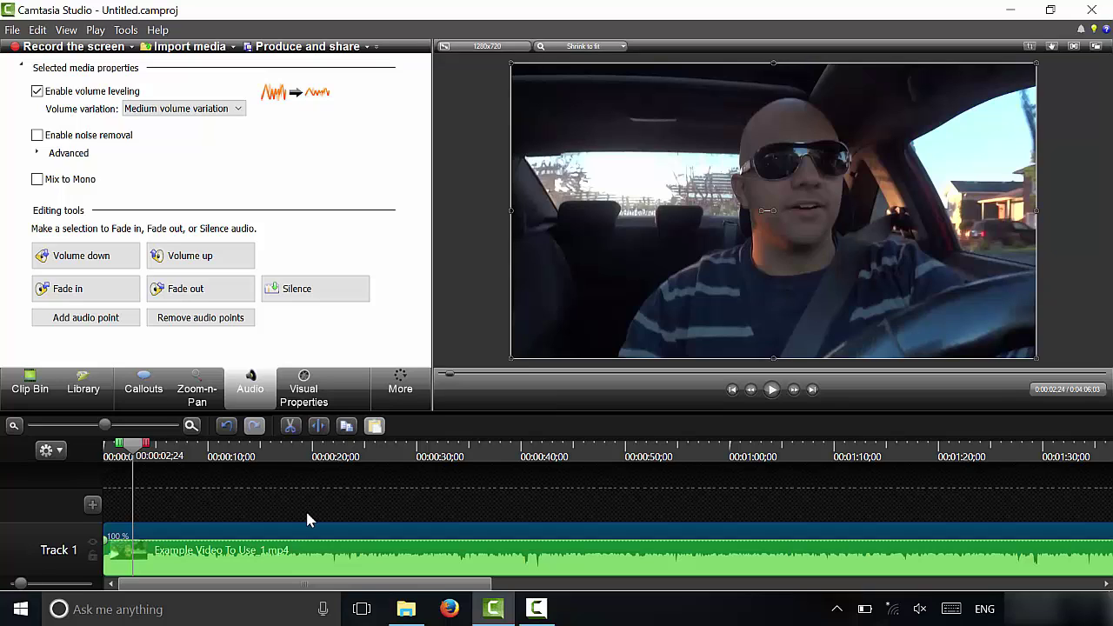
drag(345, 533, 193, 557)
click(303, 461)
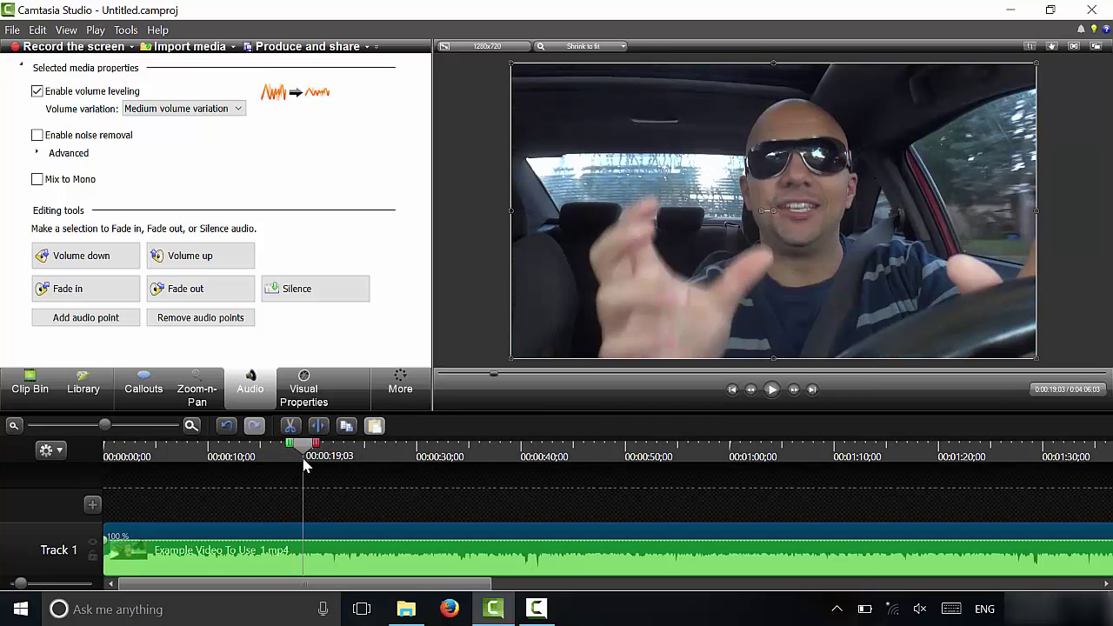
click(30, 388)
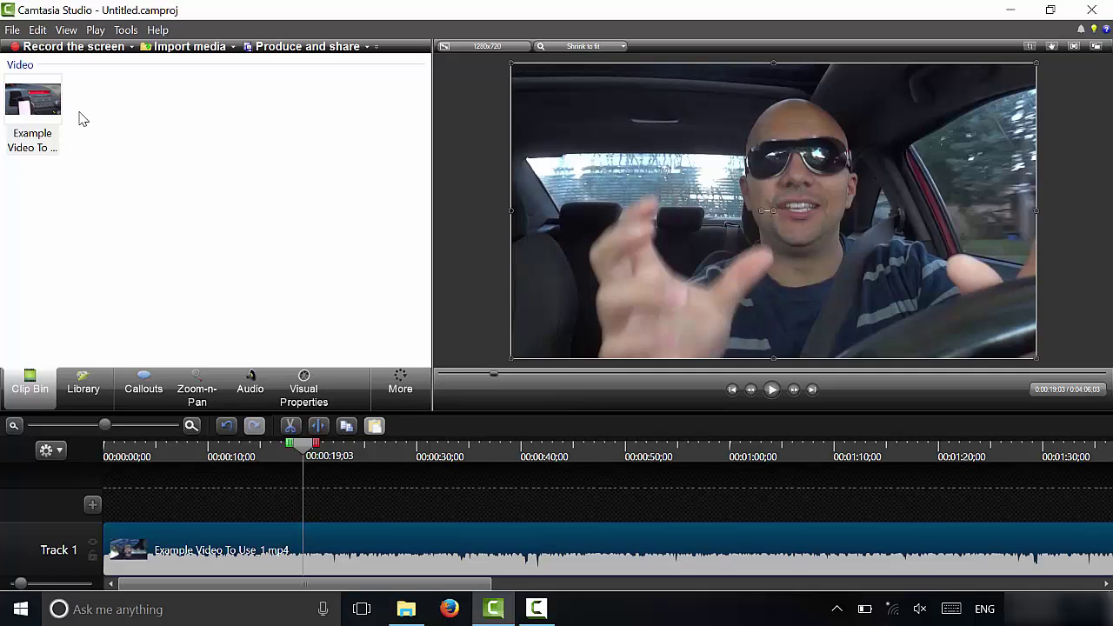
- Add a second copy of the car video to Track 2
drag(35, 106, 150, 513)
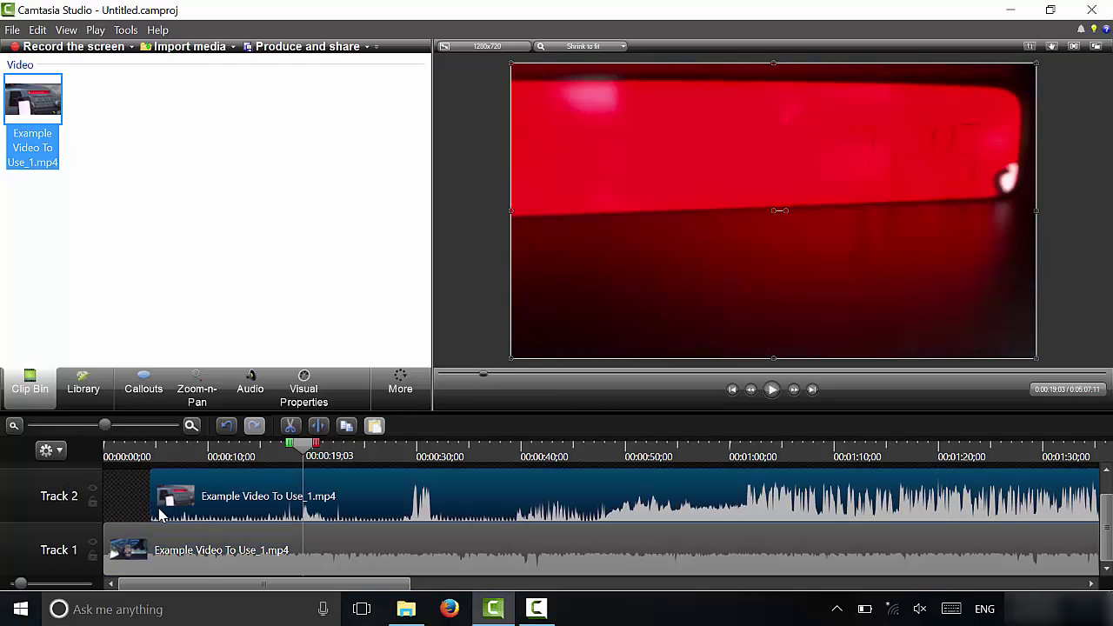
mouse_move(193, 510)
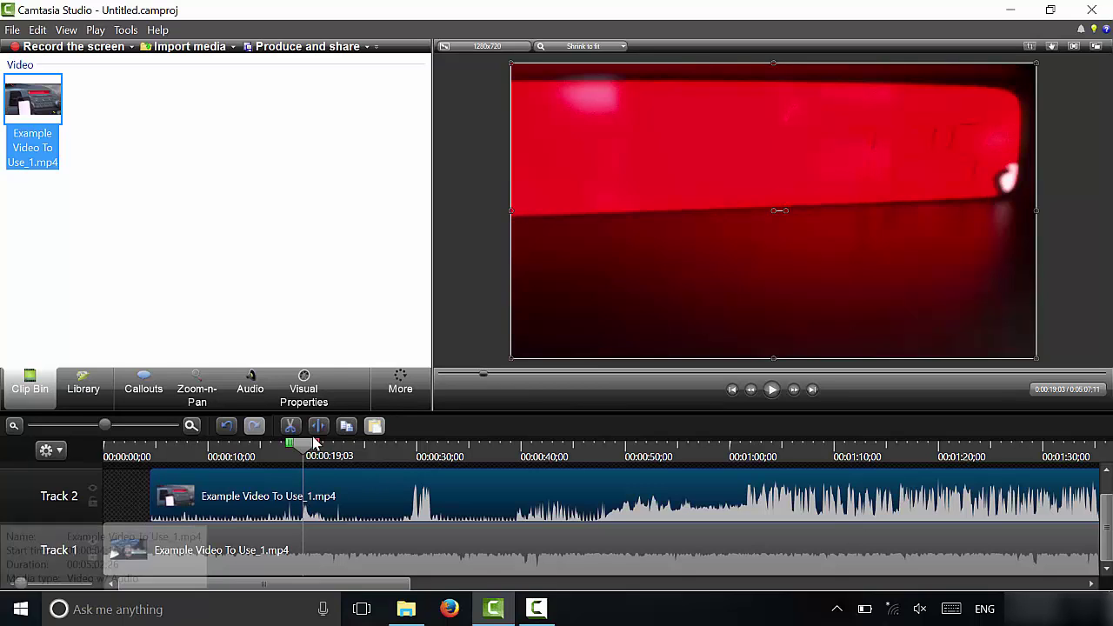
mouse_move(303, 409)
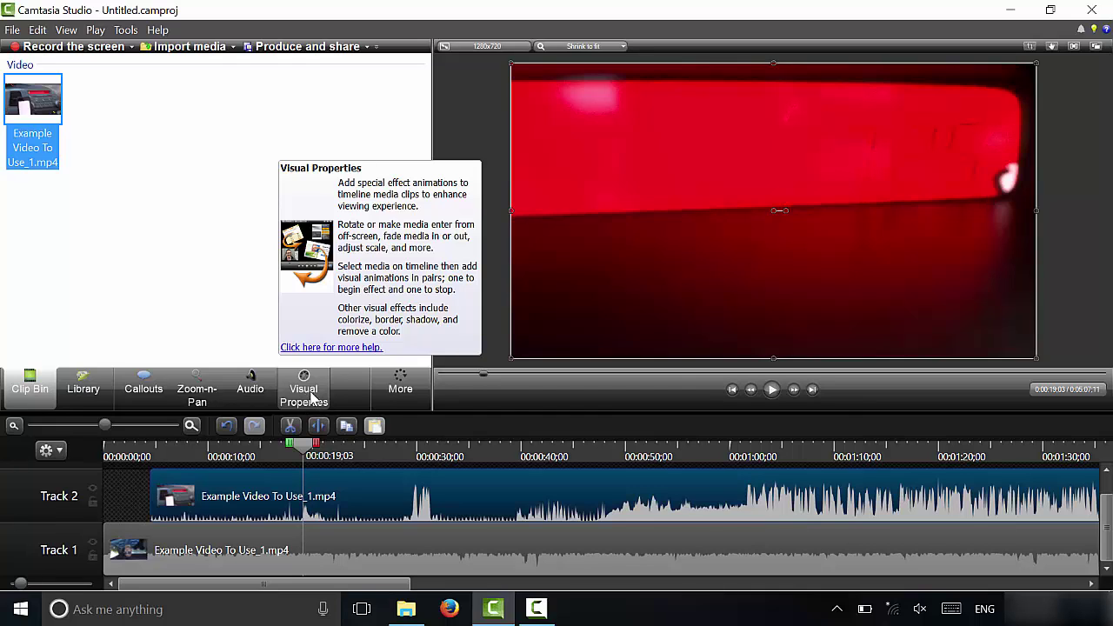
- Split the Track 2 clip at 00:01:01:02, delete the left part, and move it to 0:00
click(804, 457)
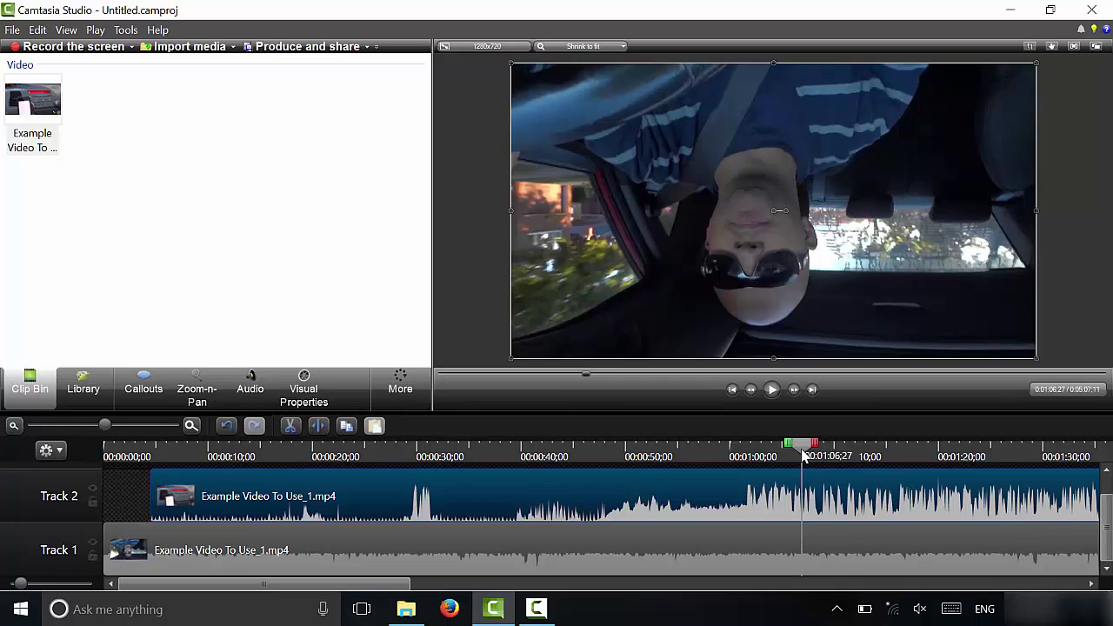
drag(796, 459, 740, 463)
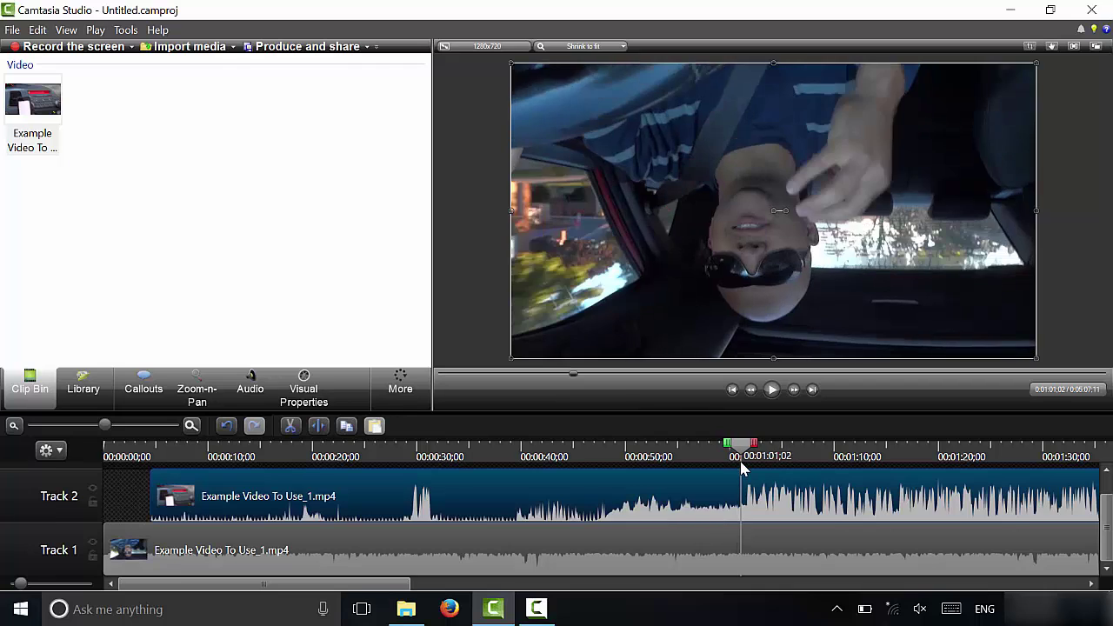
key(s)
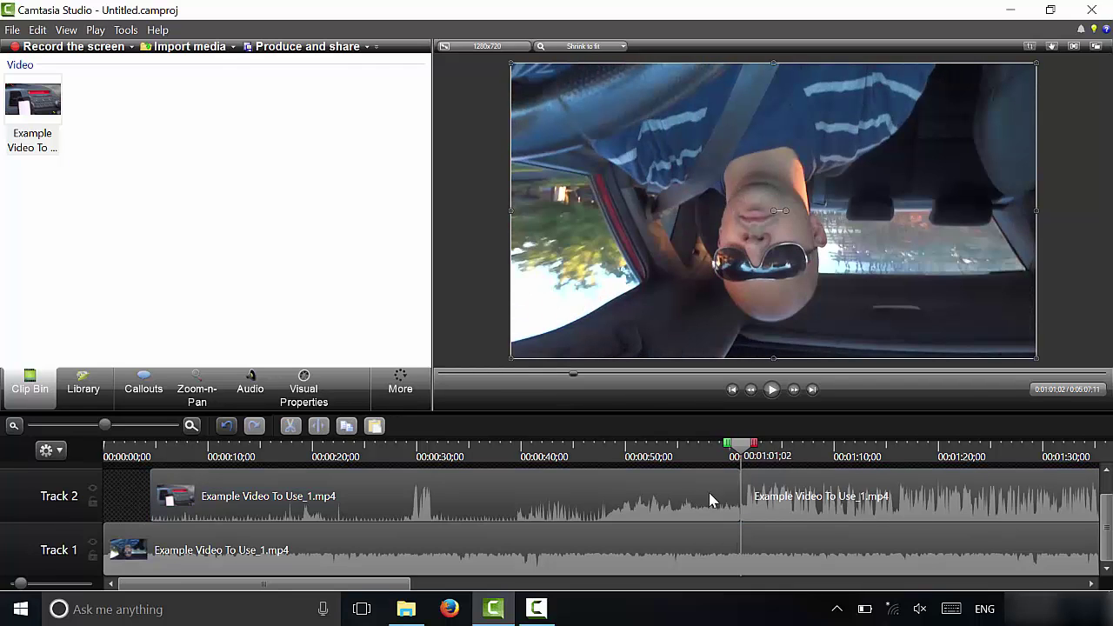
click(708, 492)
key(Delete)
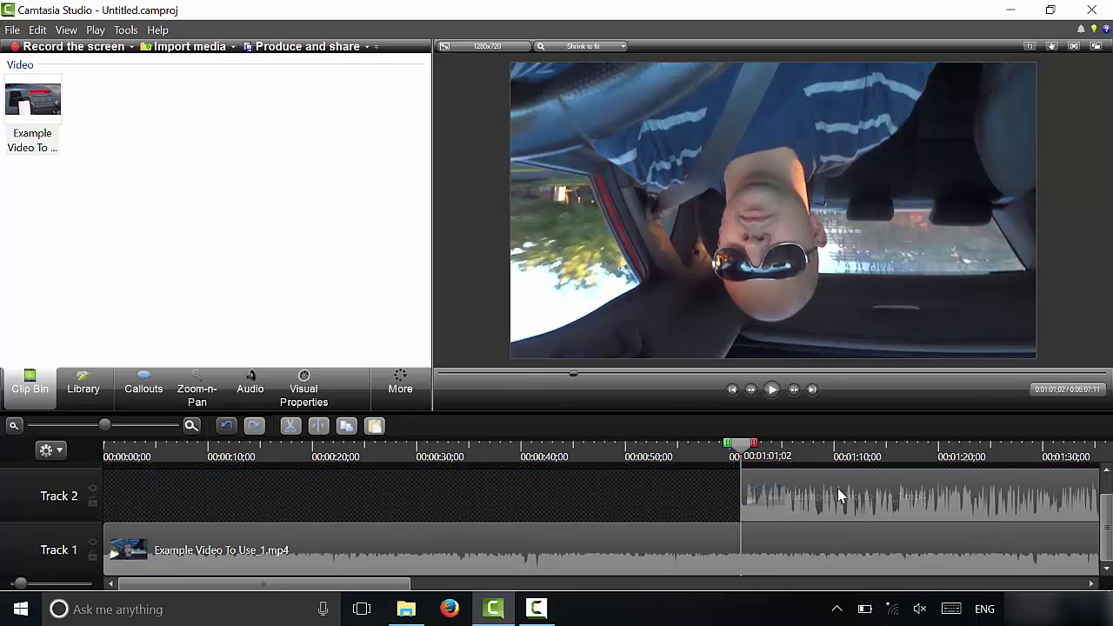
drag(840, 495, 54, 554)
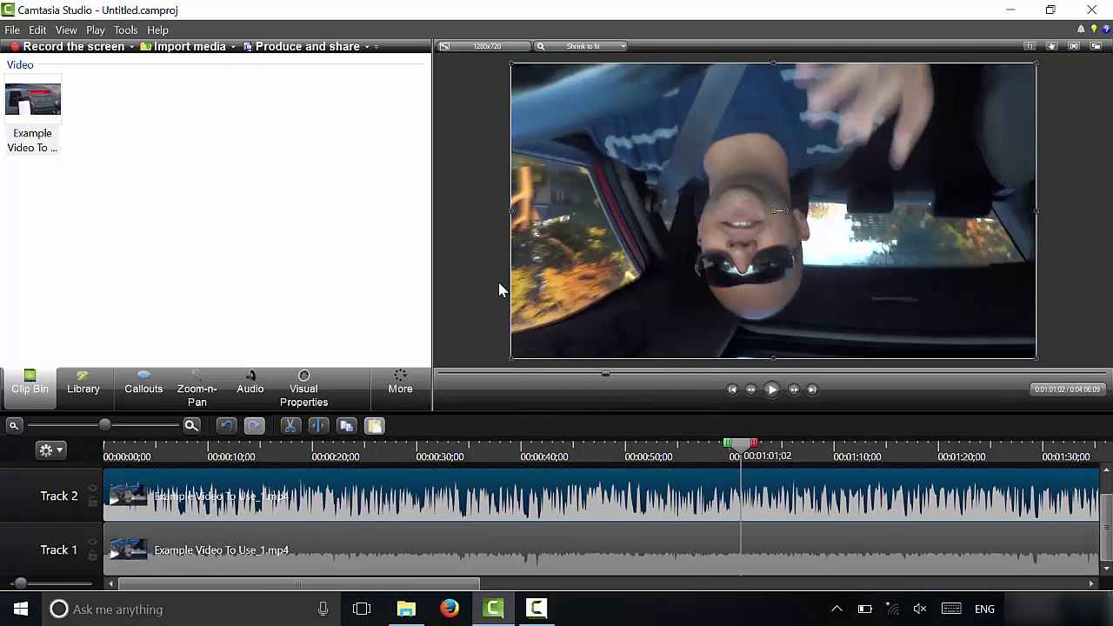
- Scale the Track 2 video to 32% and place it in the lower-right corner
click(297, 400)
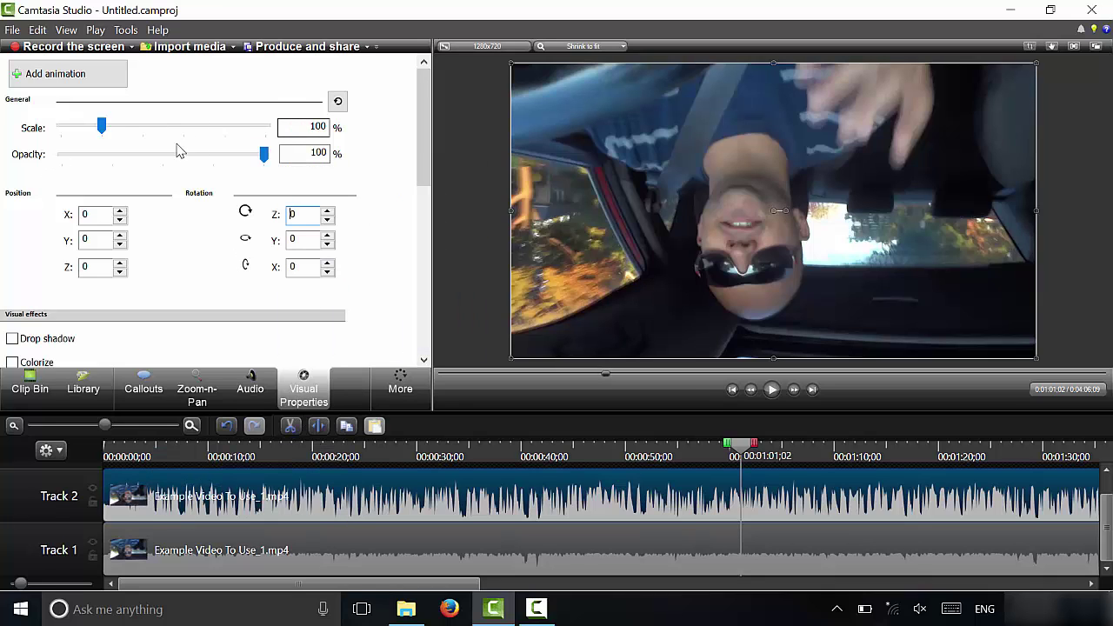
drag(103, 128, 76, 130)
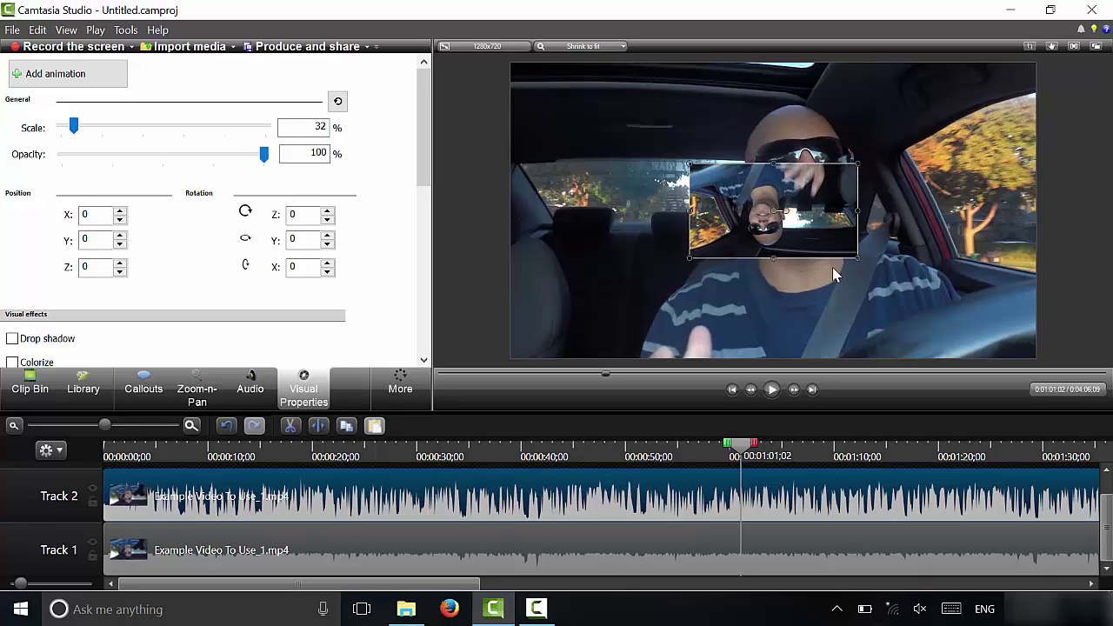
drag(816, 240, 992, 320)
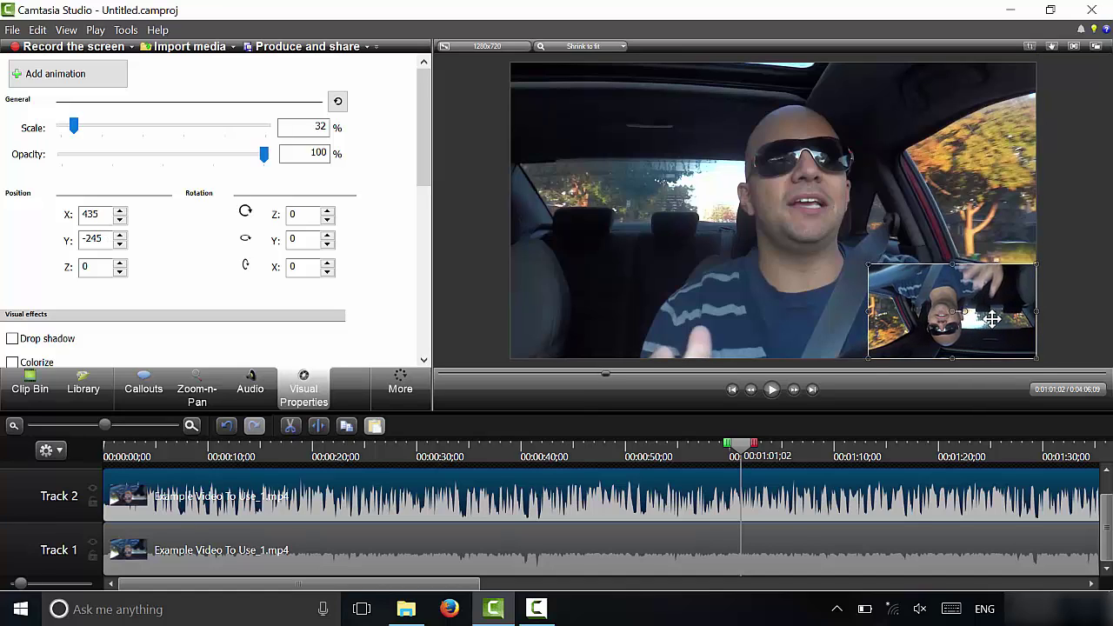
click(1087, 353)
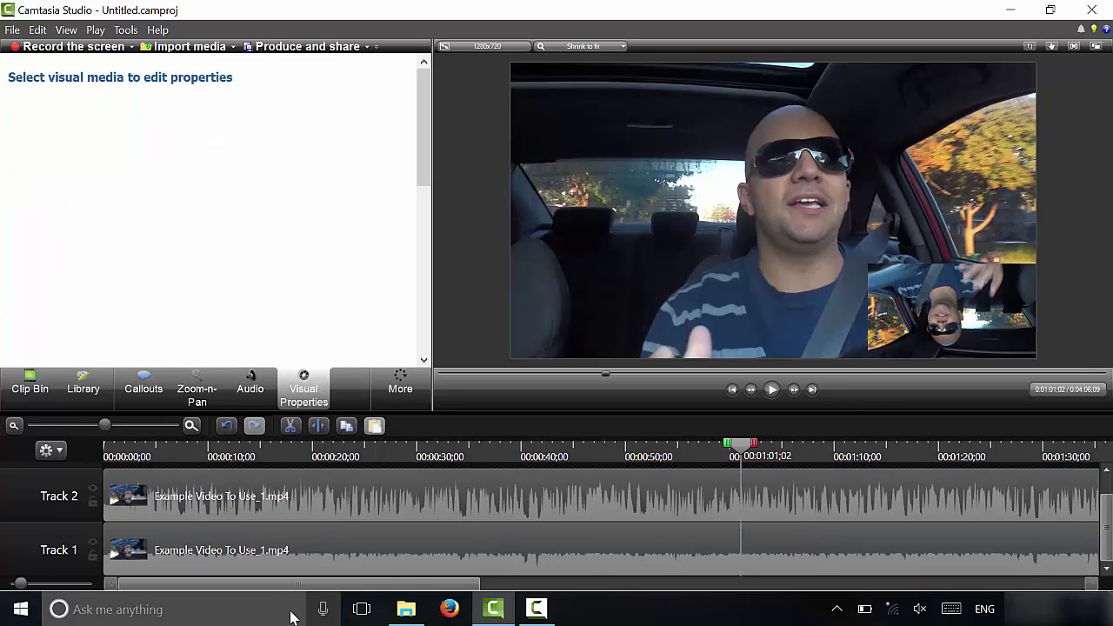
drag(416, 584, 513, 585)
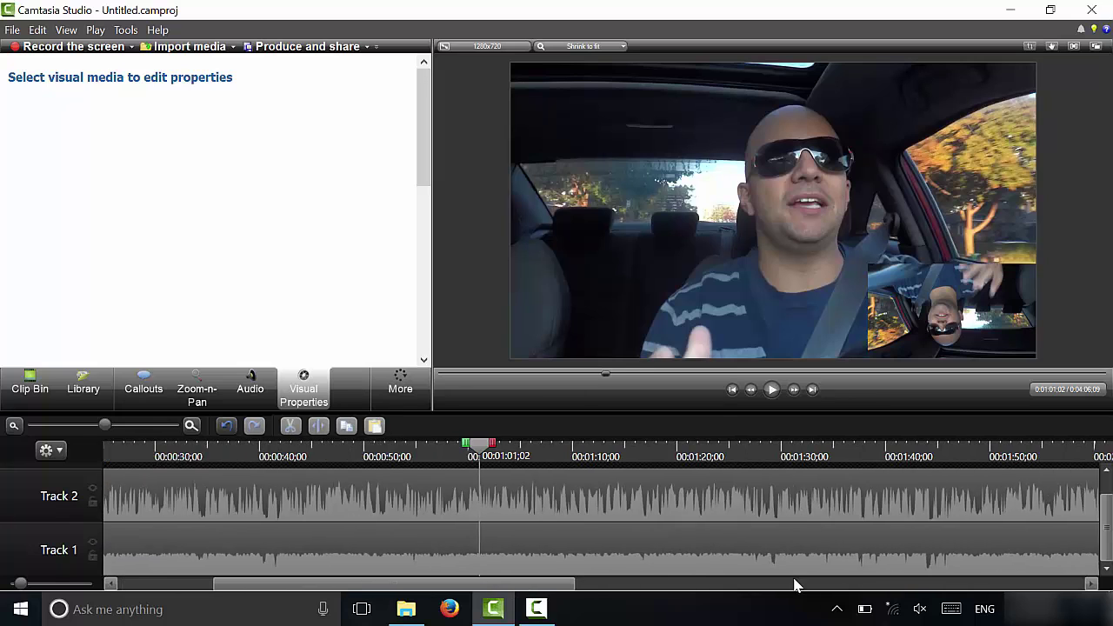
- Split both tracks at 00:03:58:01 with Edit > Split All
click(794, 585)
click(1058, 586)
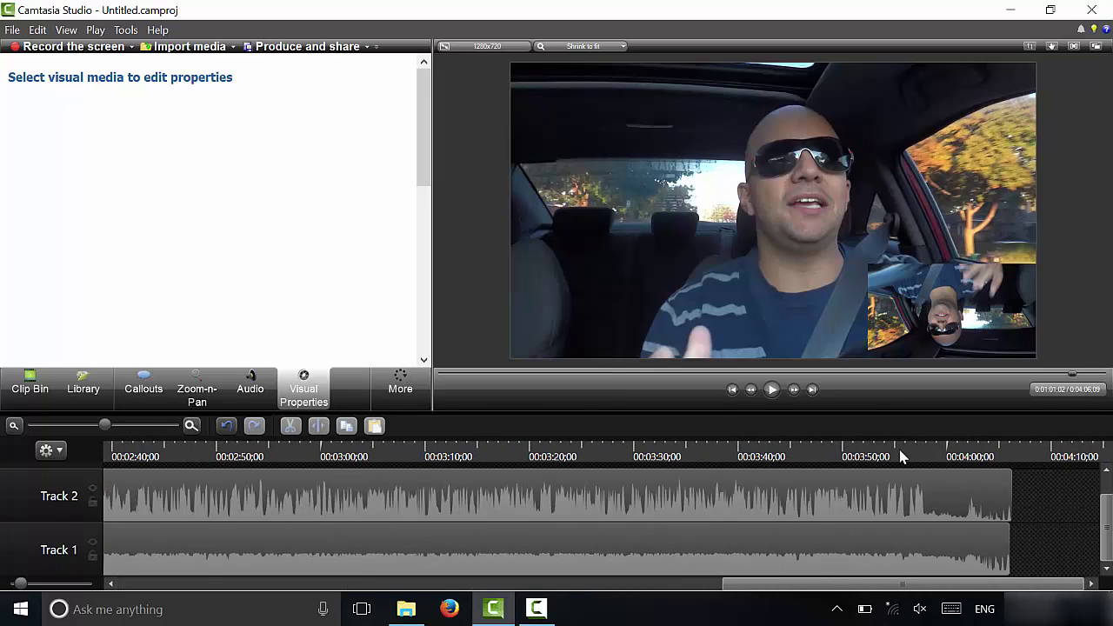
drag(901, 458, 927, 461)
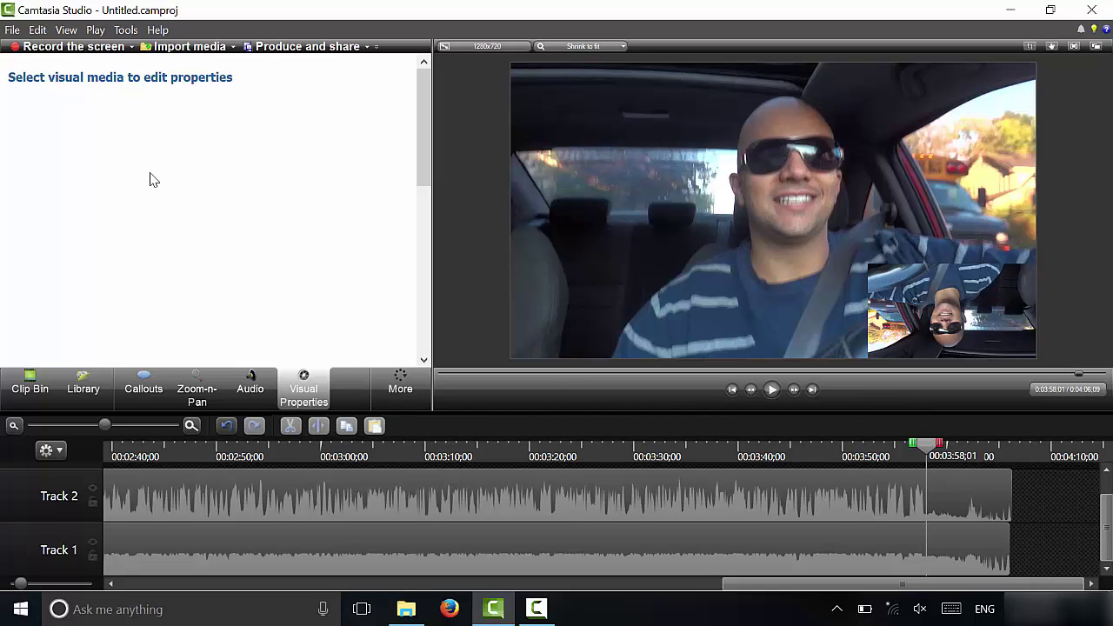
click(38, 30)
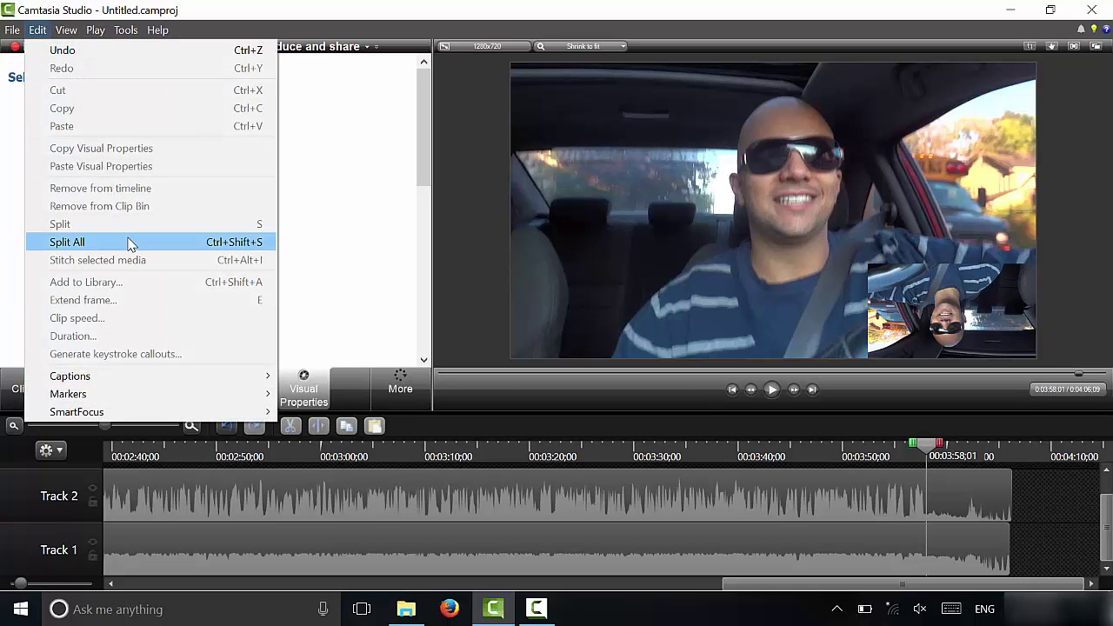
click(238, 250)
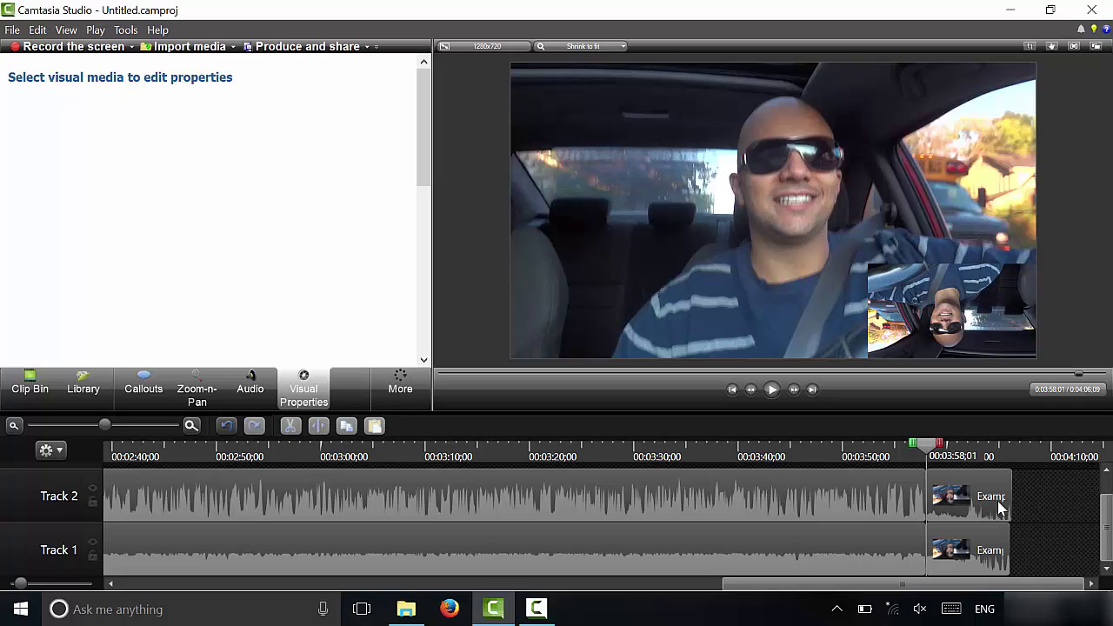
- Delete the trailing pieces of Track 2 and Track 1 after the split
mouse_move(999, 508)
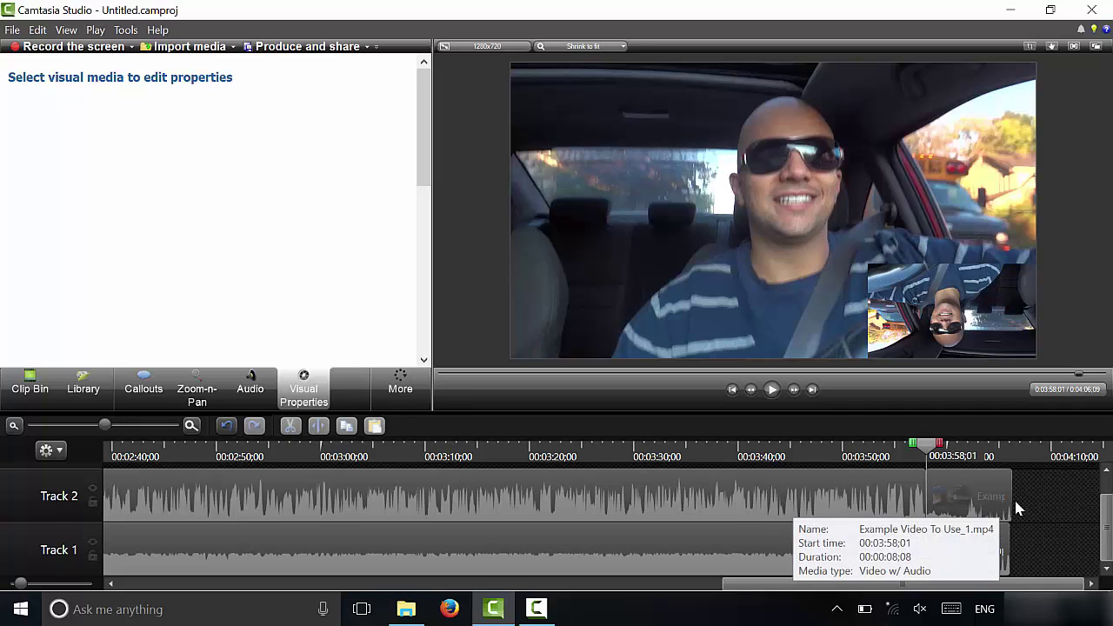
click(997, 508)
key(Delete)
click(988, 556)
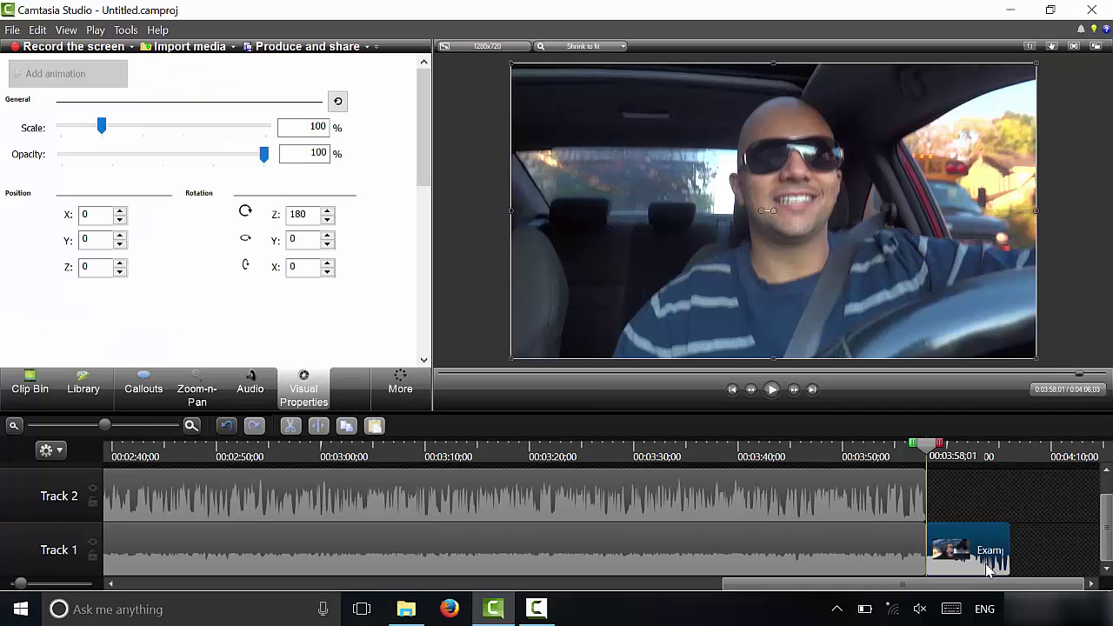
key(Delete)
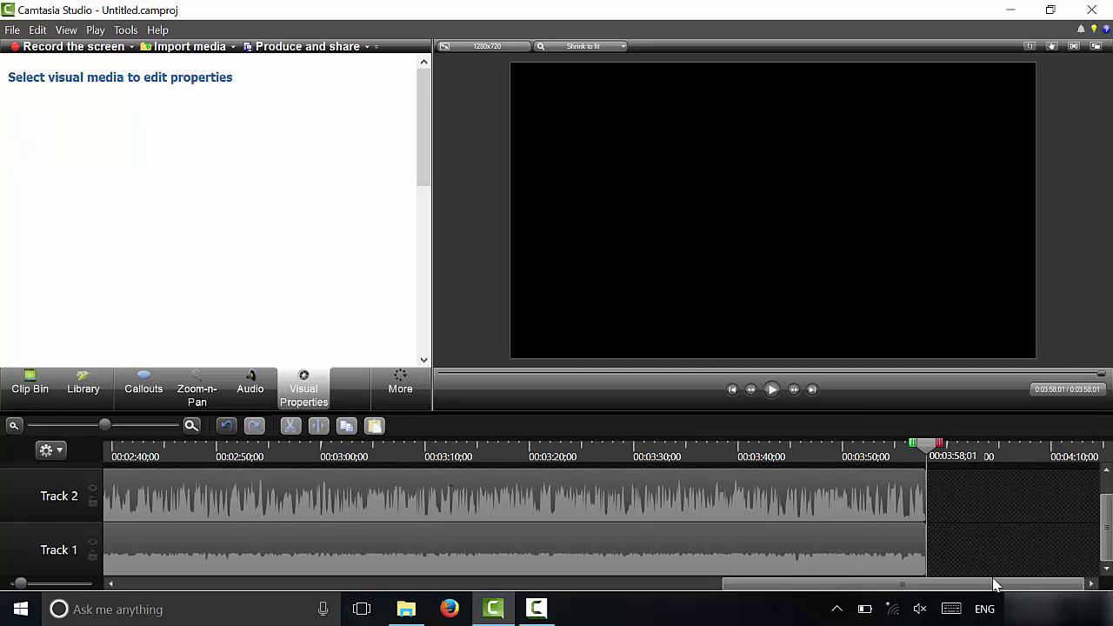
drag(996, 584, 39, 616)
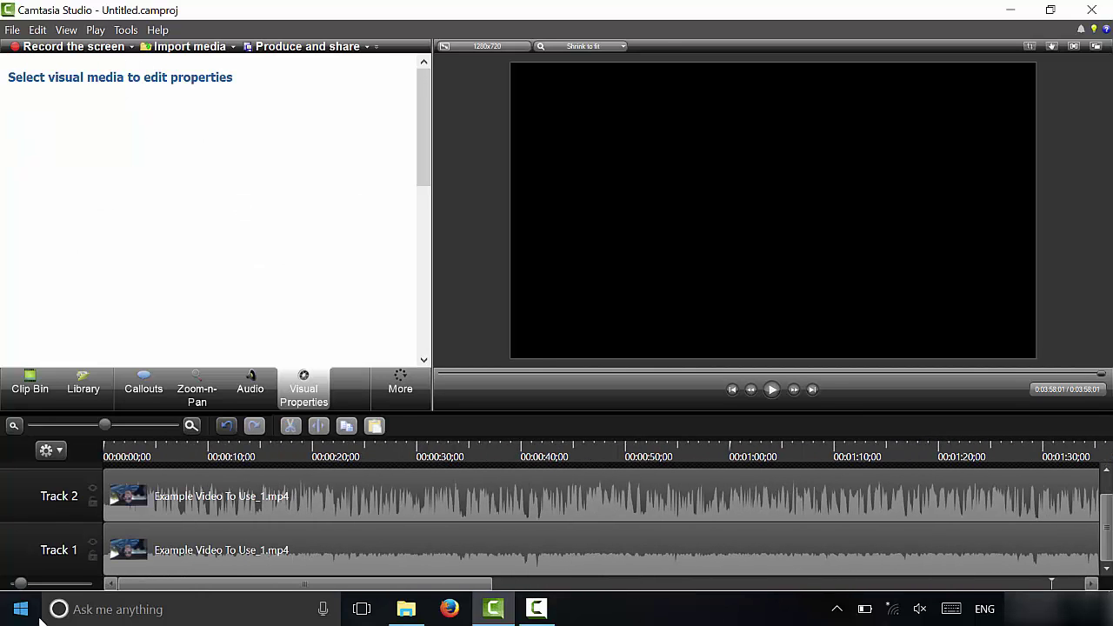
- Add a plain text callout reading 'Hello There' near 00:00:06:22
click(175, 456)
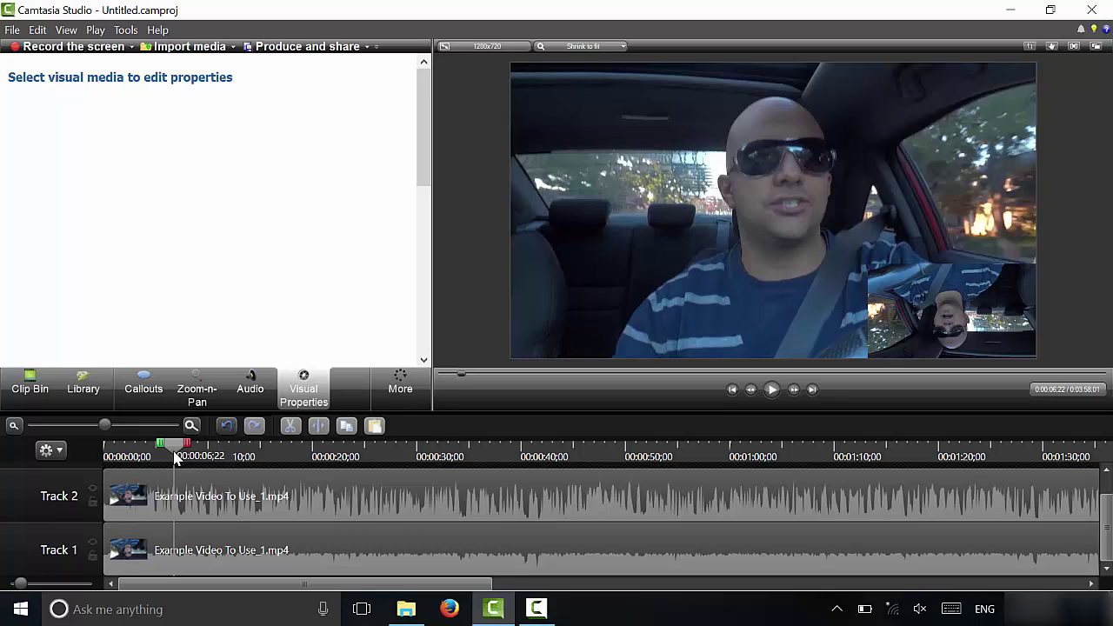
click(139, 405)
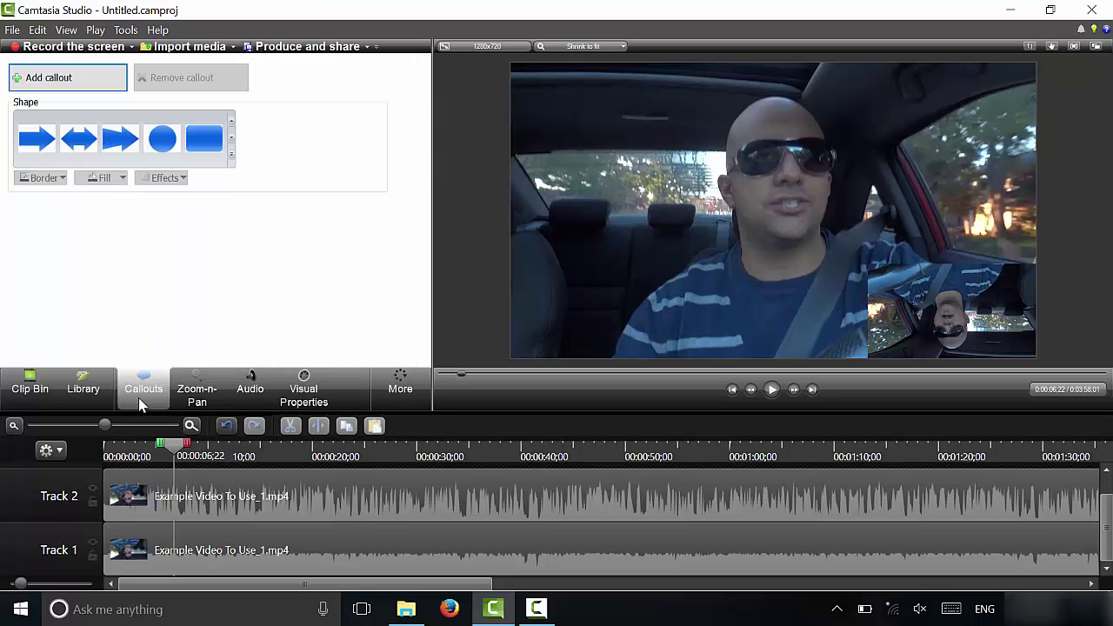
click(231, 154)
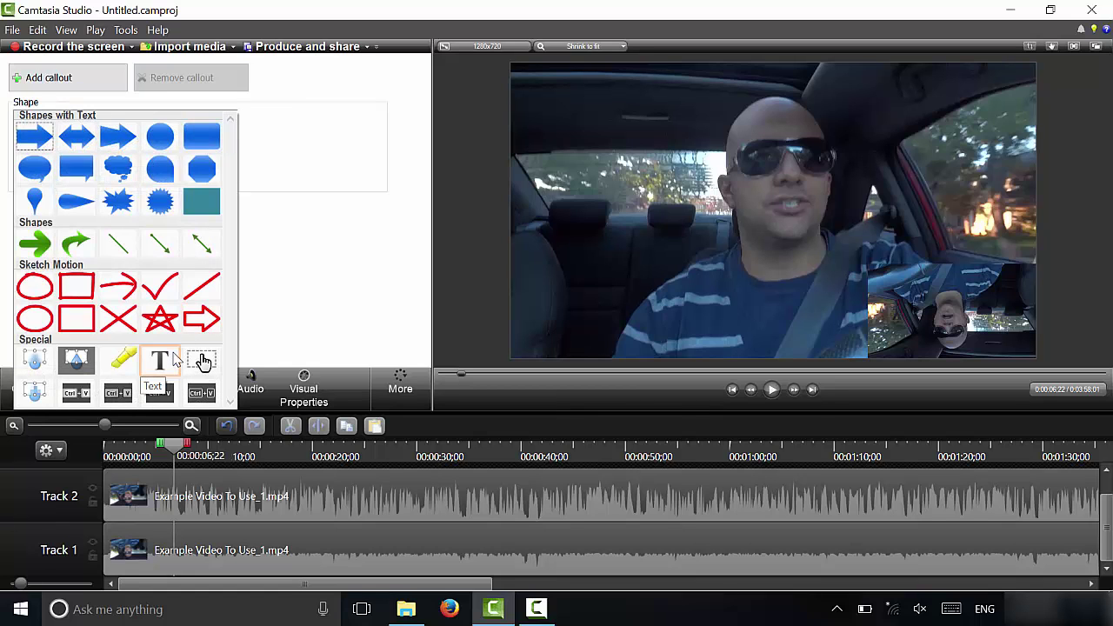
click(174, 359)
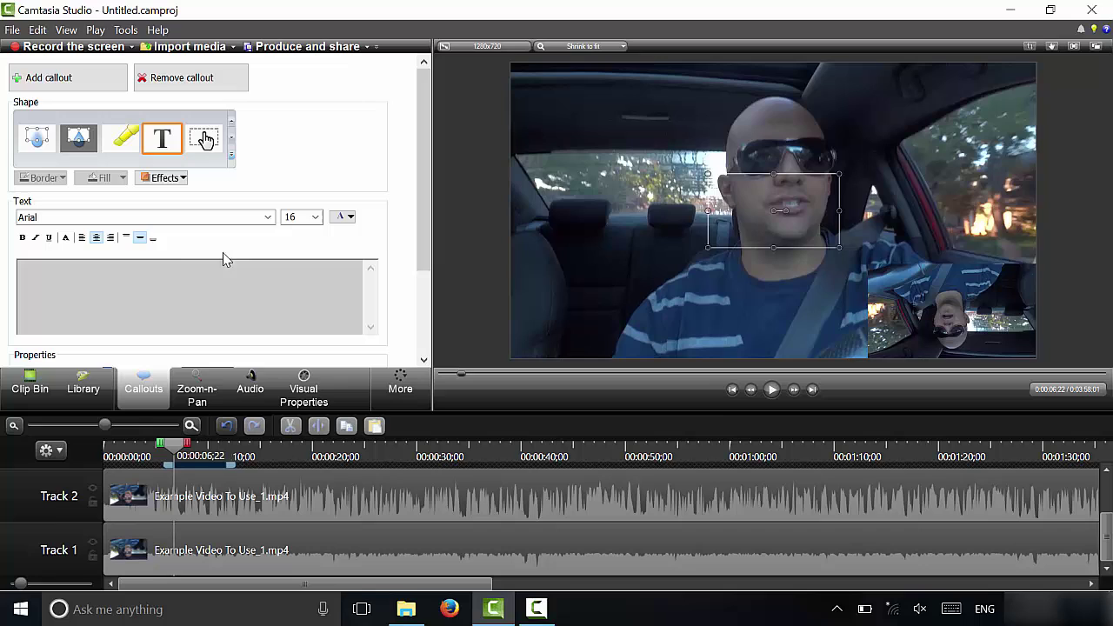
click(179, 293)
text(Hello There)
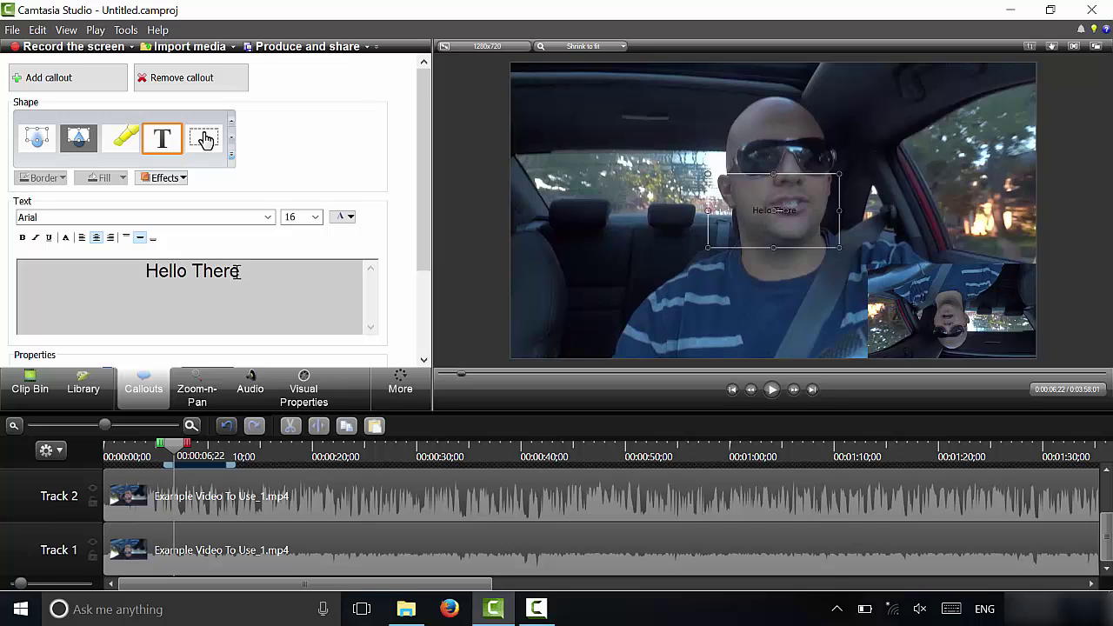
- Make the Hello There text size 72 and green, and position it top-left
drag(237, 273, 113, 263)
click(315, 217)
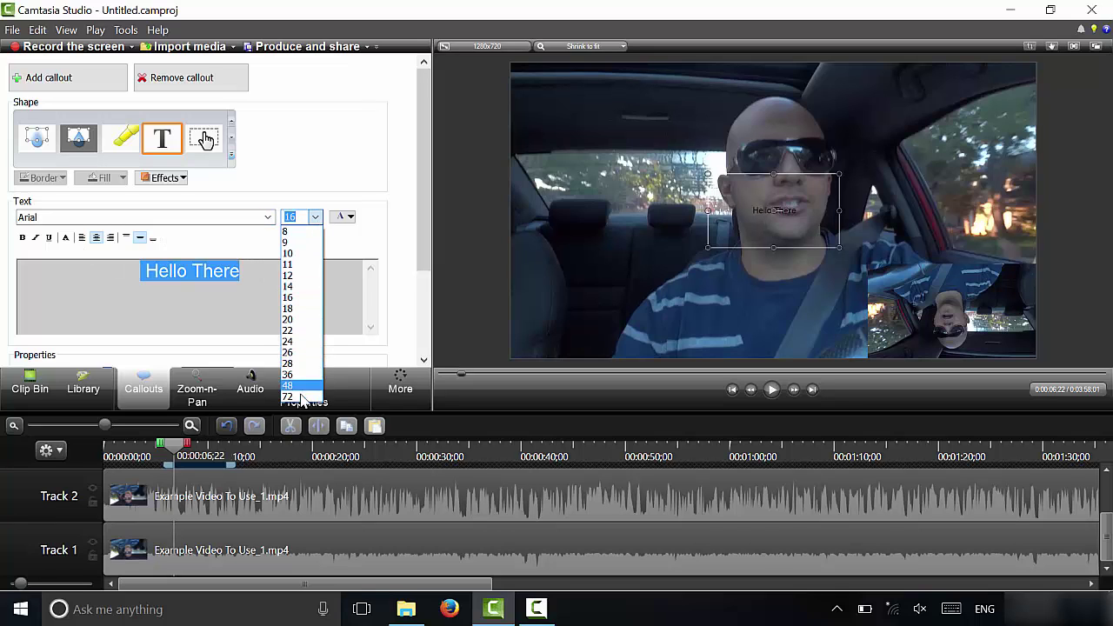
click(300, 396)
click(348, 217)
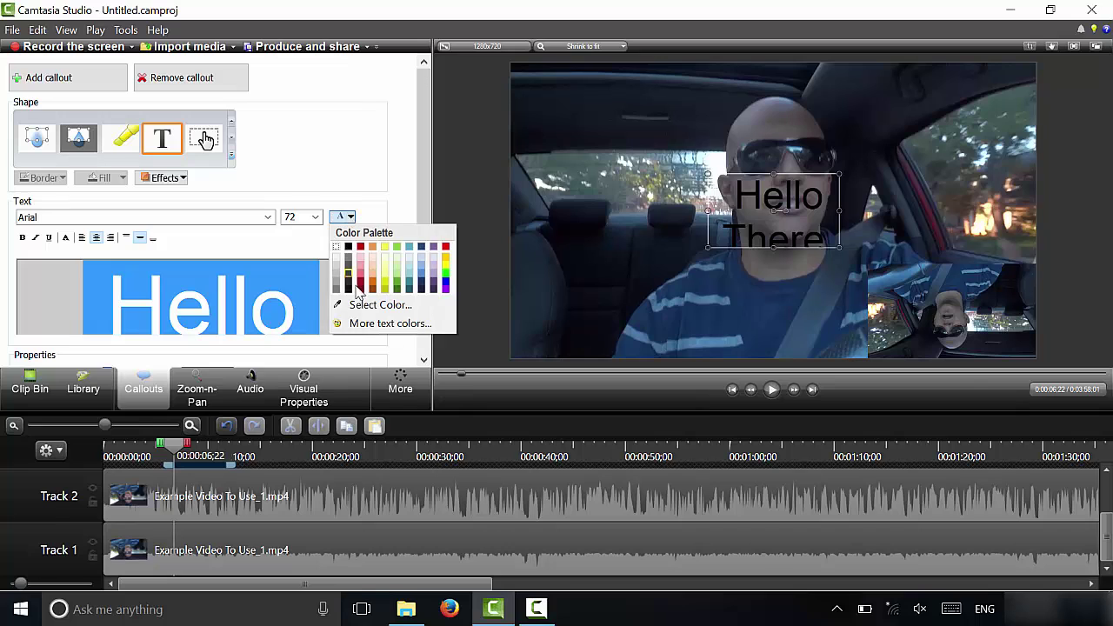
click(446, 276)
click(776, 262)
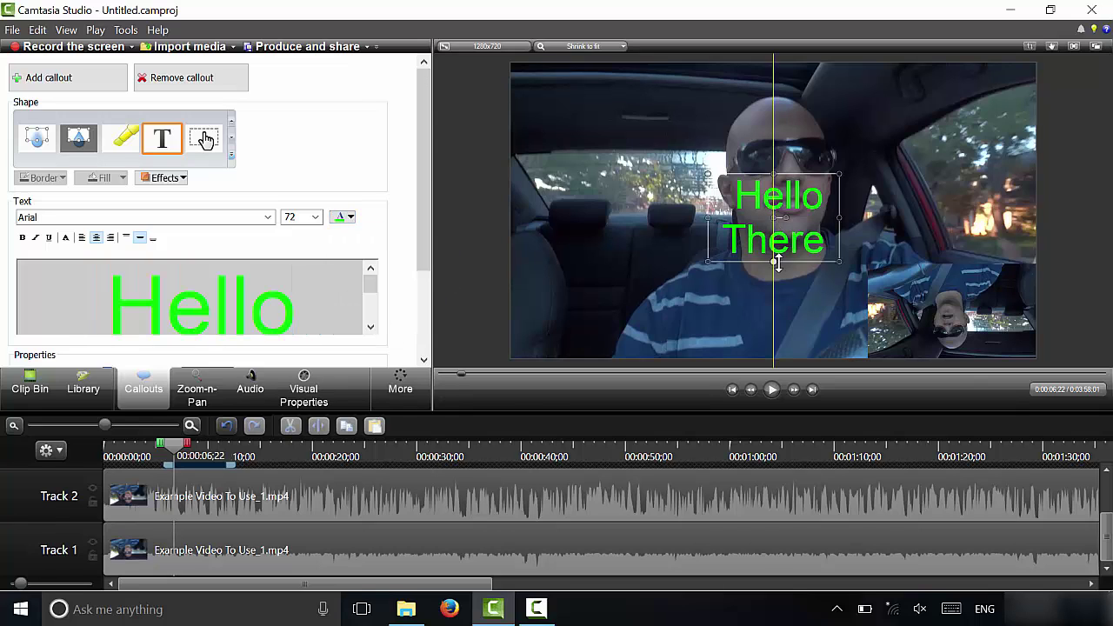
drag(776, 263, 620, 166)
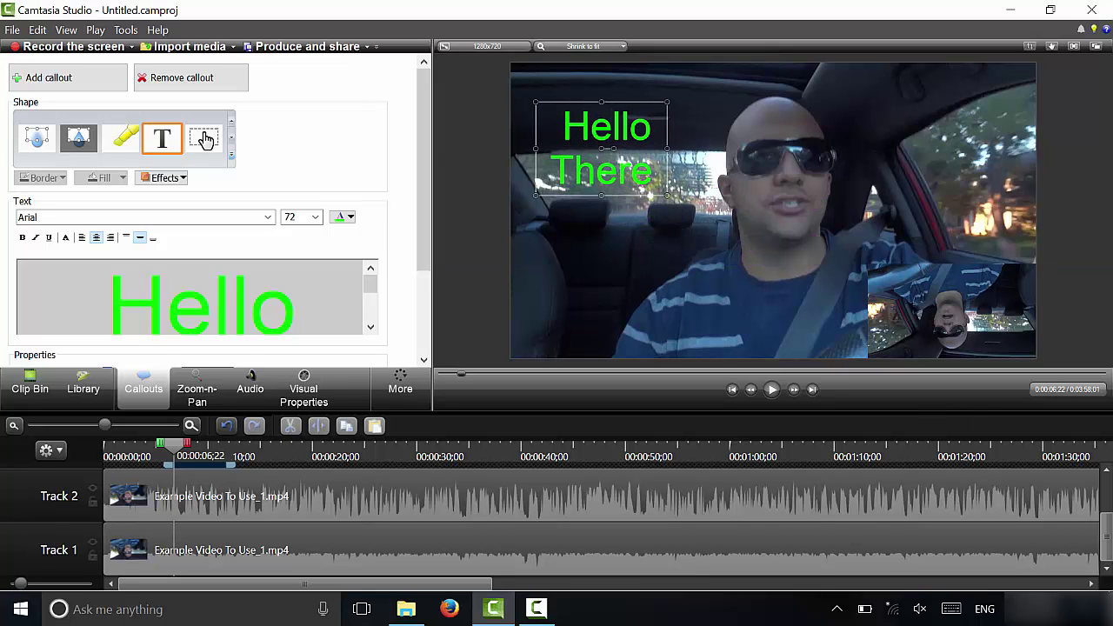
scroll(1105, 518, up, 1)
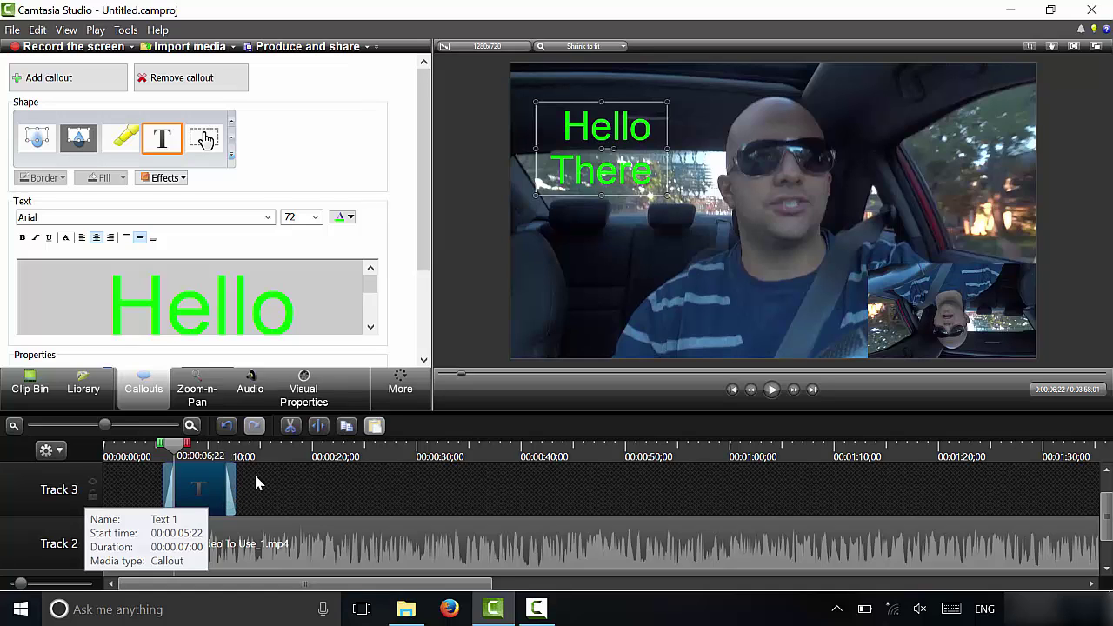
- Set the callout's fade-out to 0.00 sec and extend the Text 1 clip to about 0:42
drag(425, 266, 433, 315)
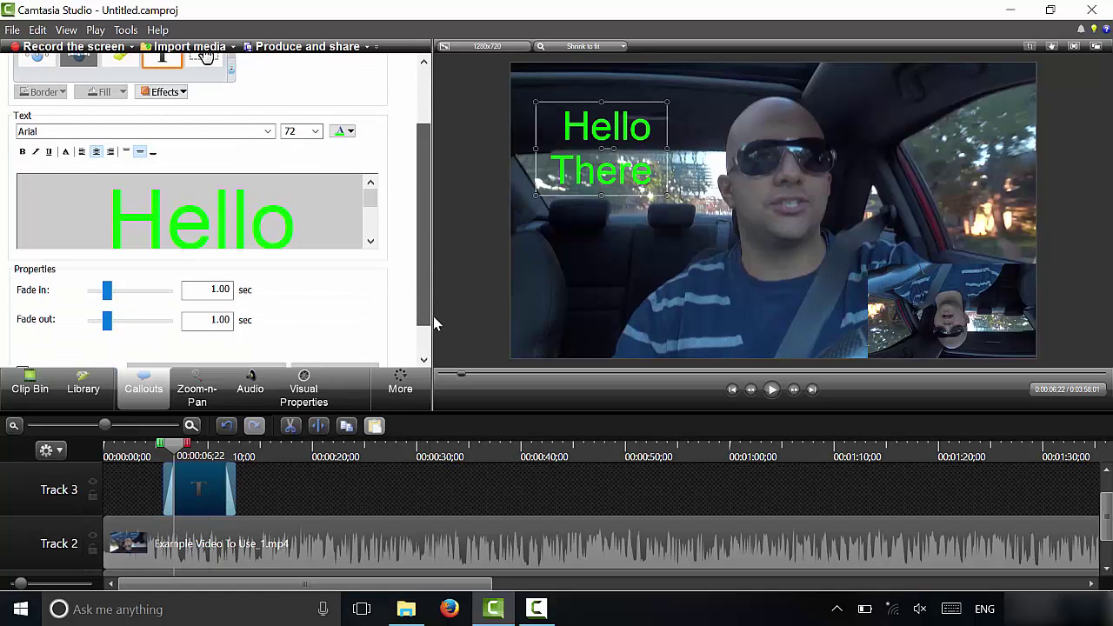
drag(108, 321, 70, 328)
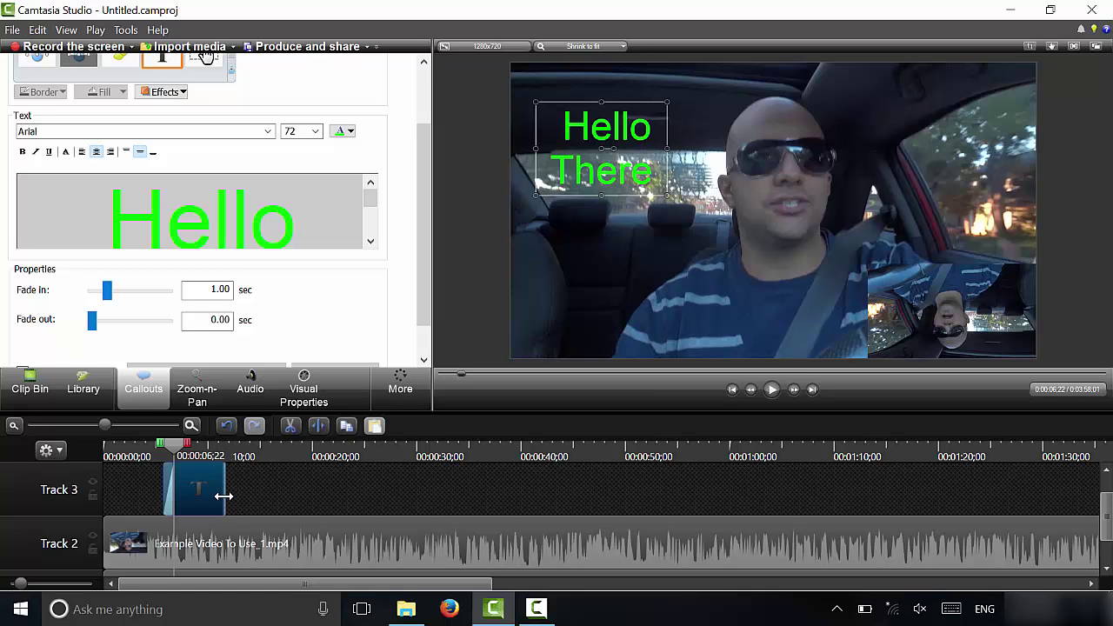
drag(224, 496, 552, 473)
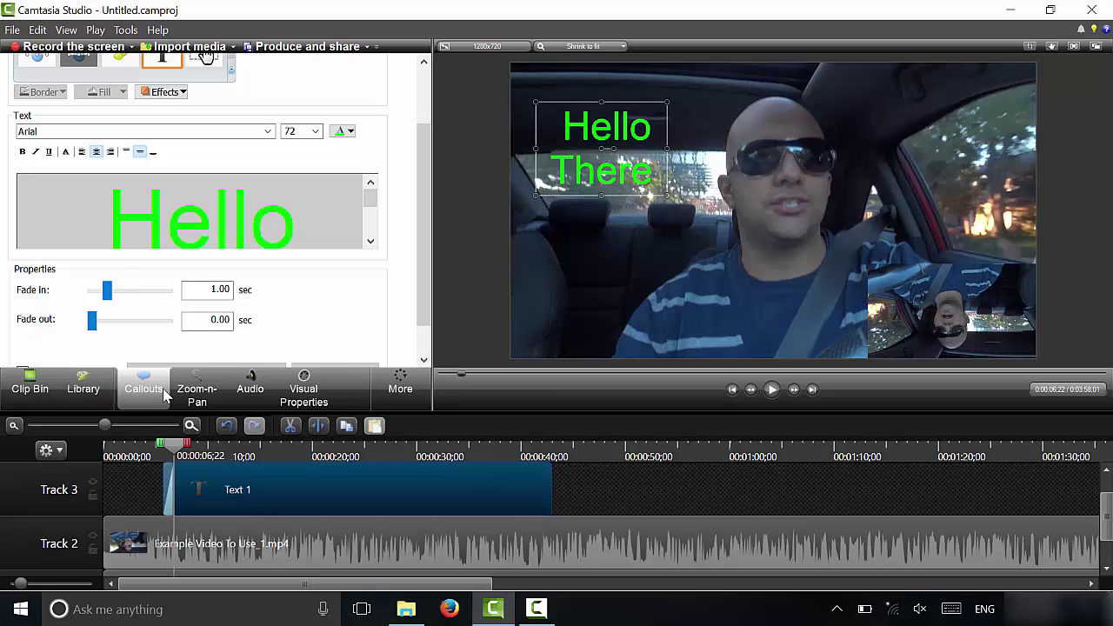
click(595, 490)
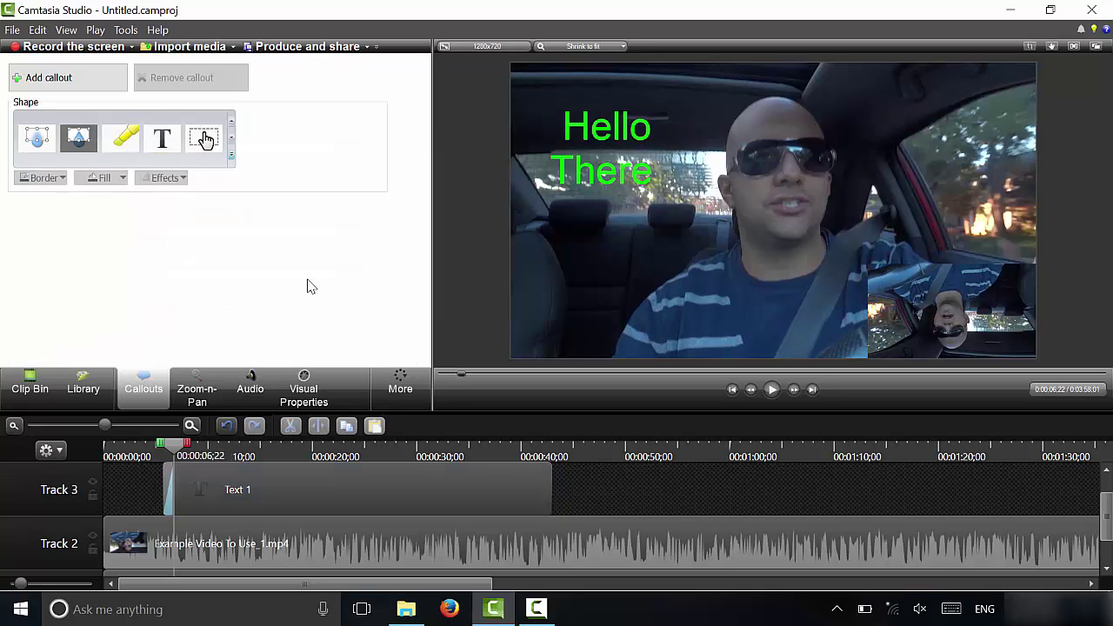
- Add a Blur callout and size it to cover the driver's face
click(232, 158)
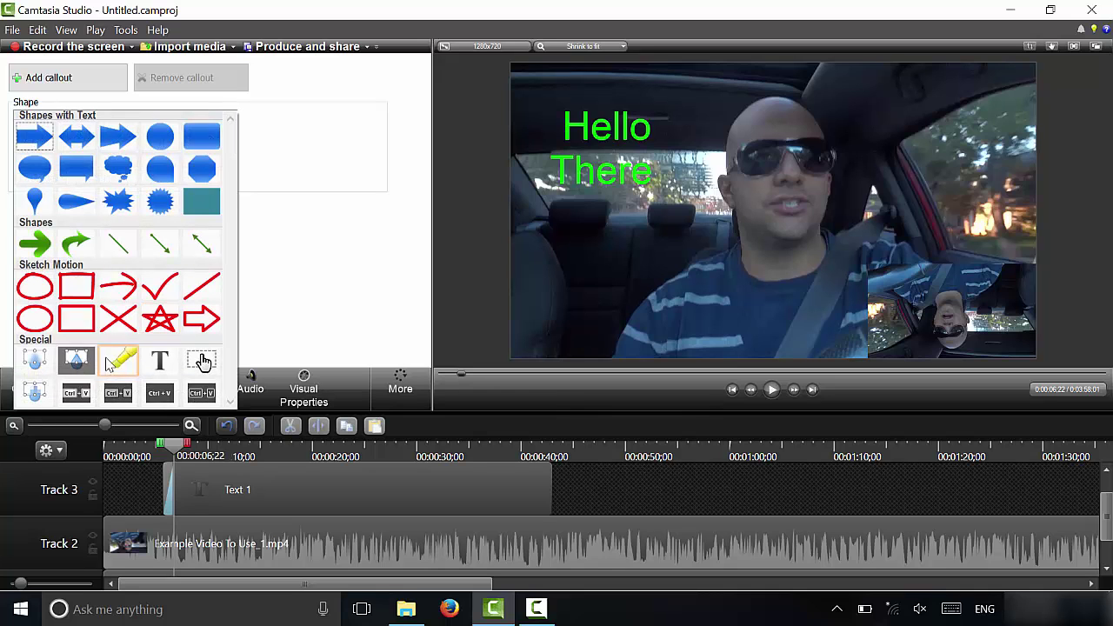
click(34, 362)
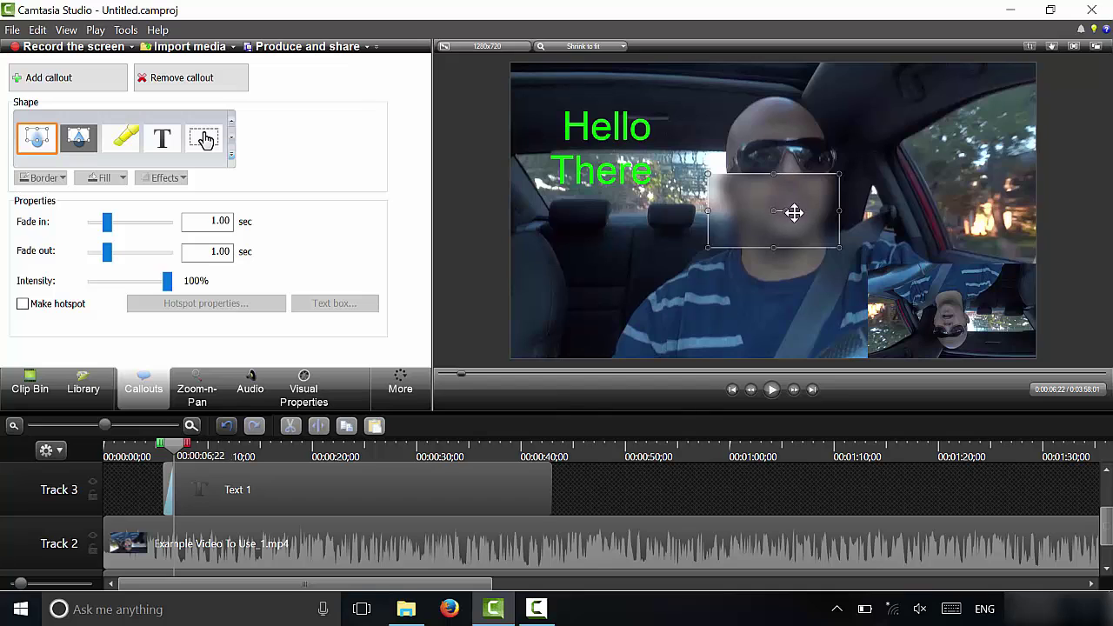
drag(794, 212, 784, 126)
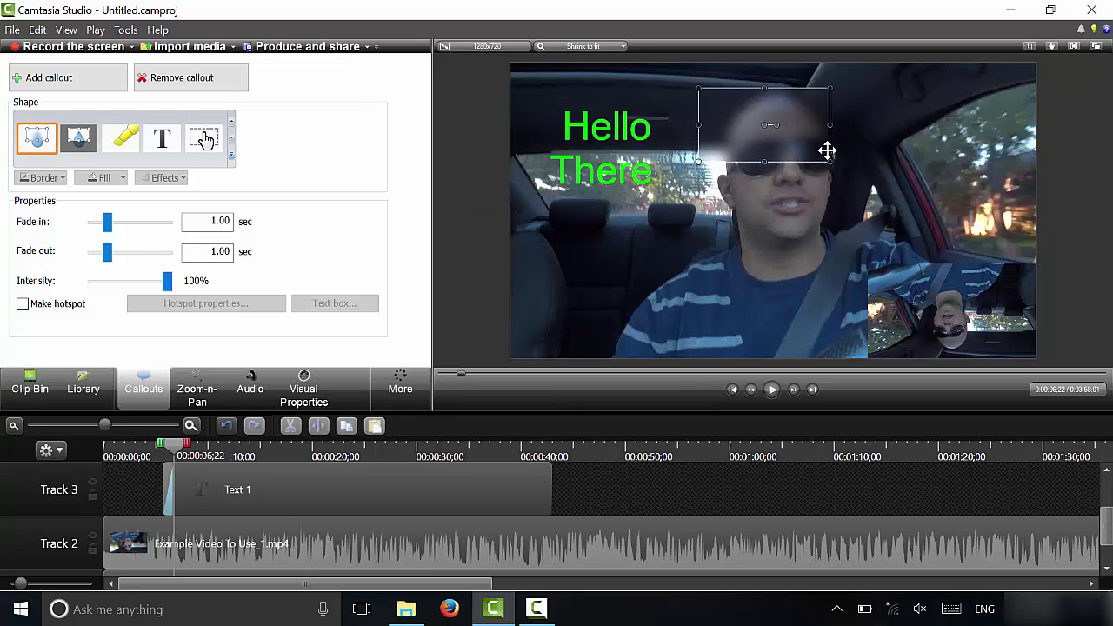
drag(830, 160, 865, 246)
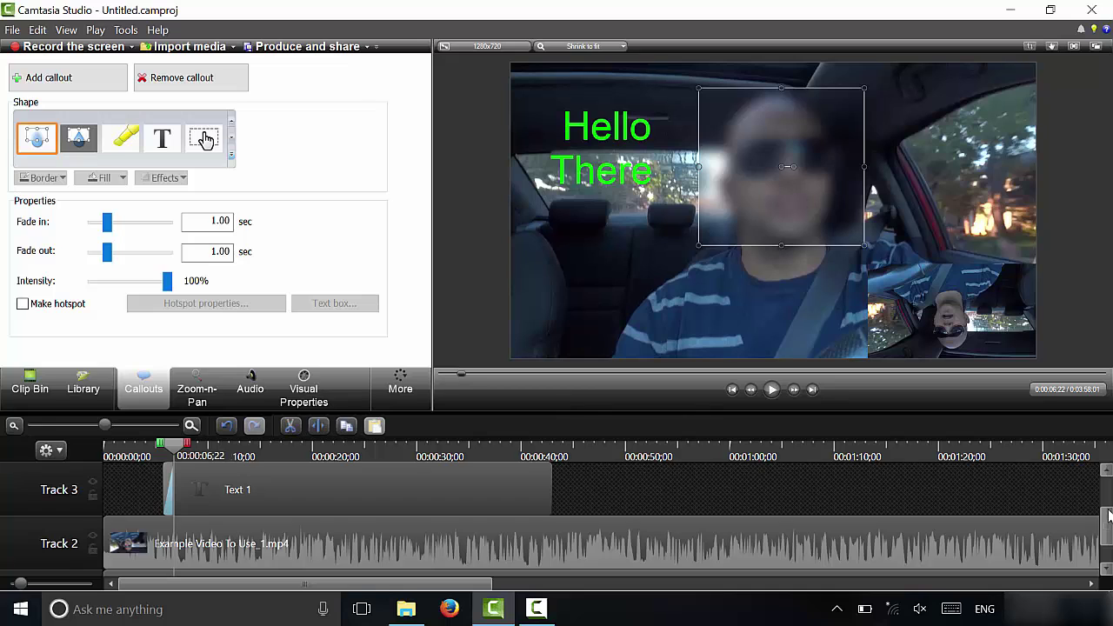
- Set the blur fades to 0 and span the Blur 2 clip on Track 4 from about 0:50 to 1:17
drag(1109, 522, 1110, 499)
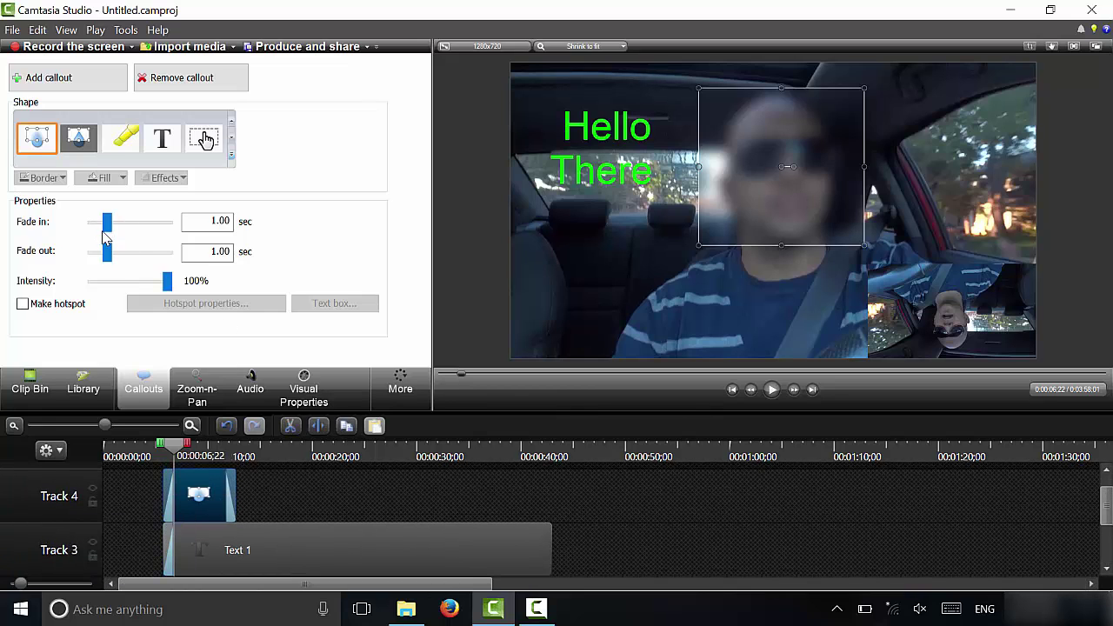
drag(106, 224, 65, 259)
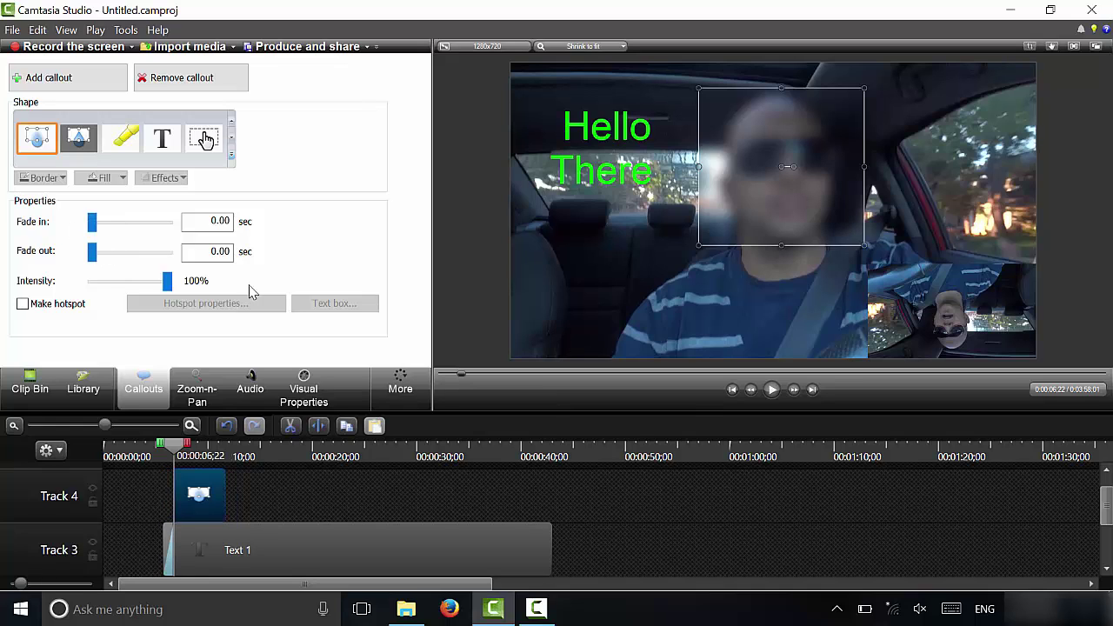
drag(214, 495, 645, 493)
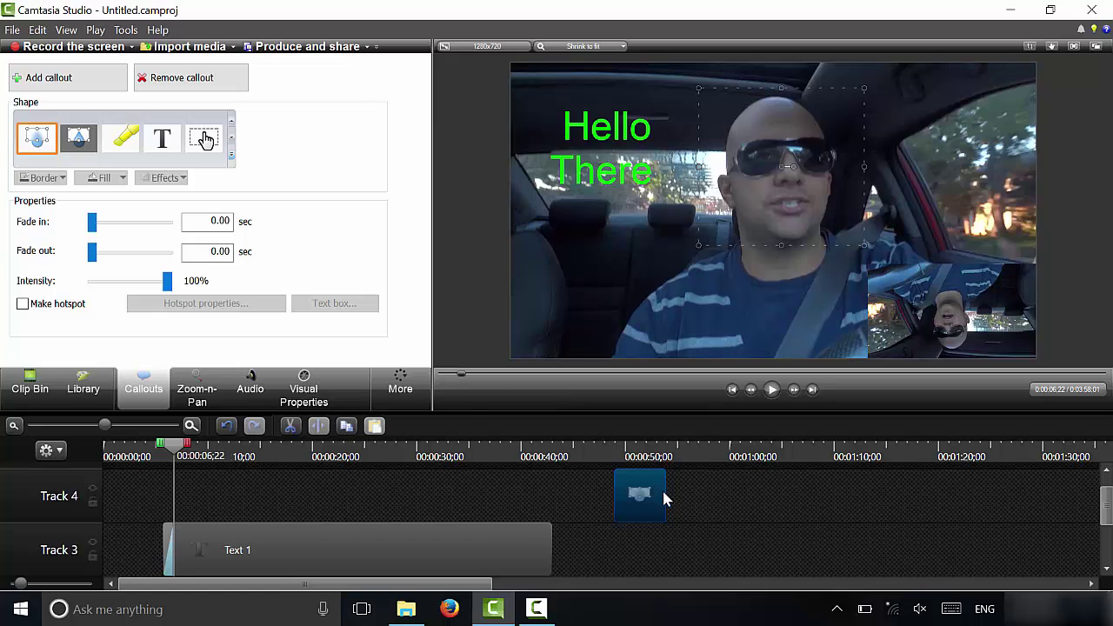
drag(663, 495, 910, 509)
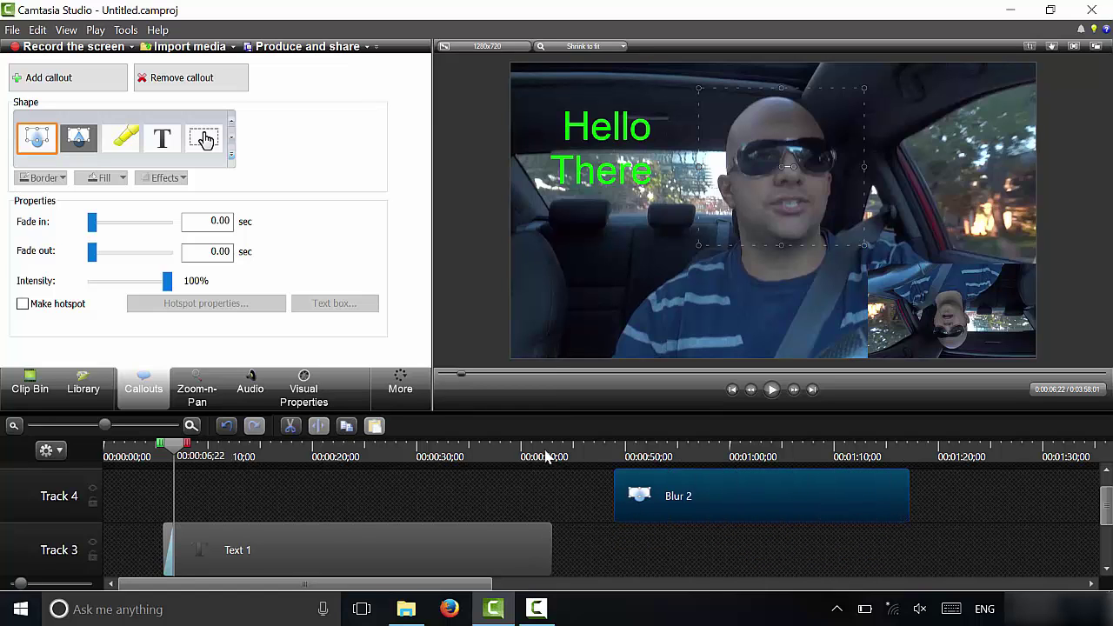
drag(461, 456, 946, 491)
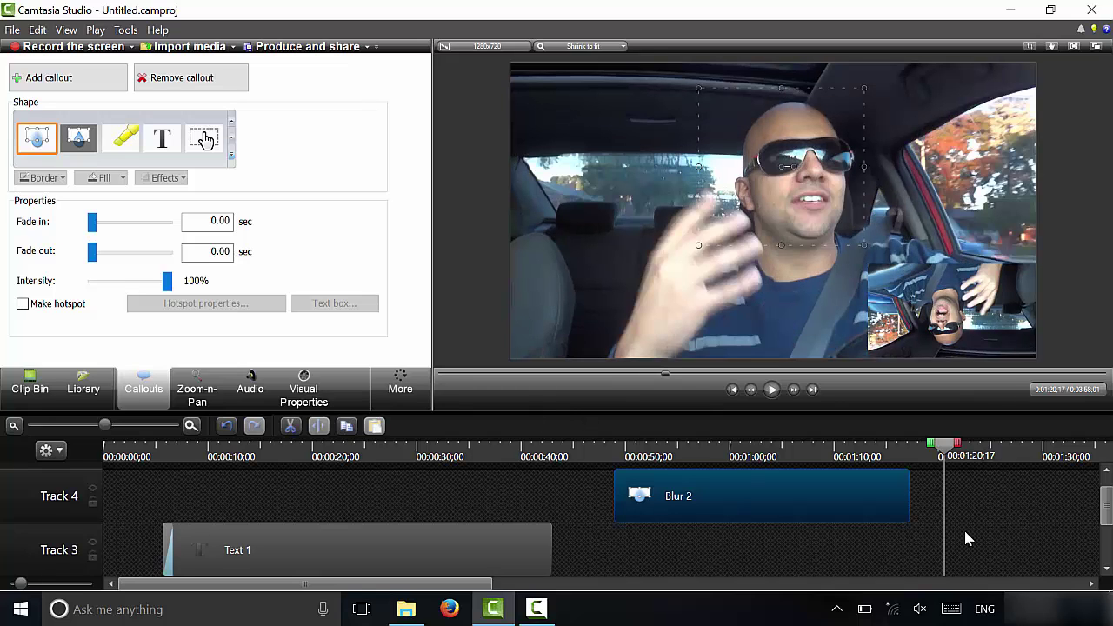
- Split the Track 1 video clip at the 0:46:13 playhead position
scroll(1105, 521, down, 2)
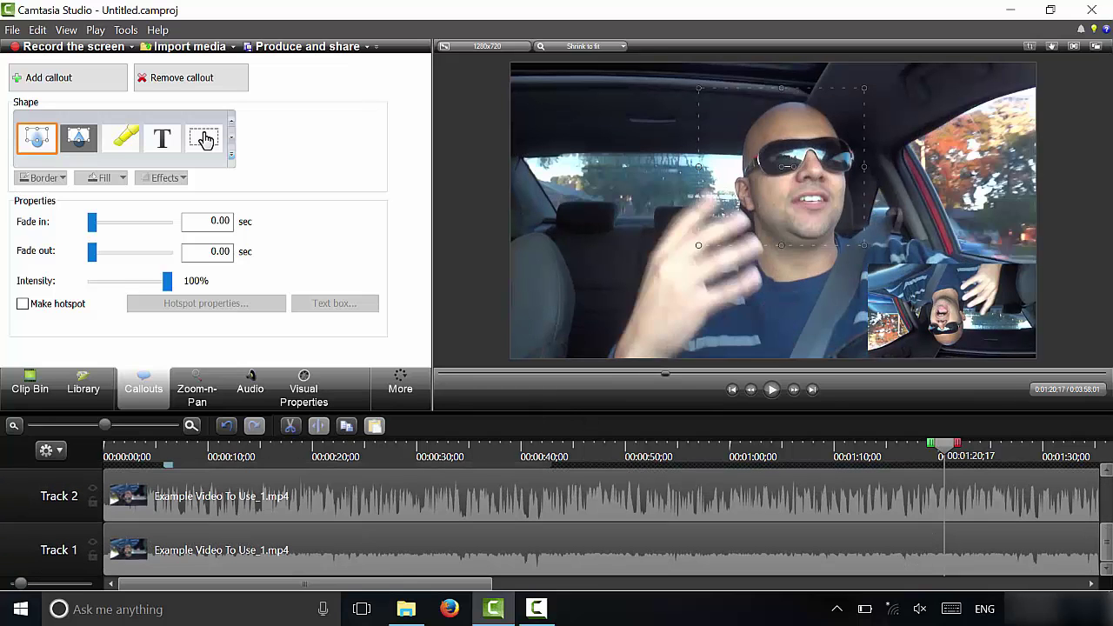
click(588, 455)
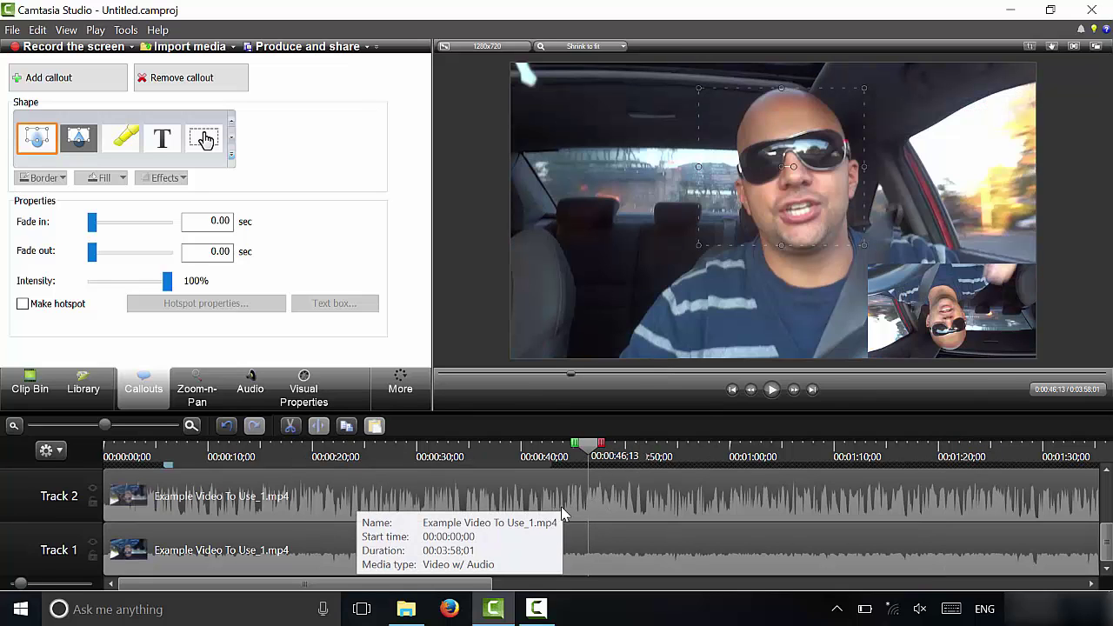
drag(592, 513, 614, 545)
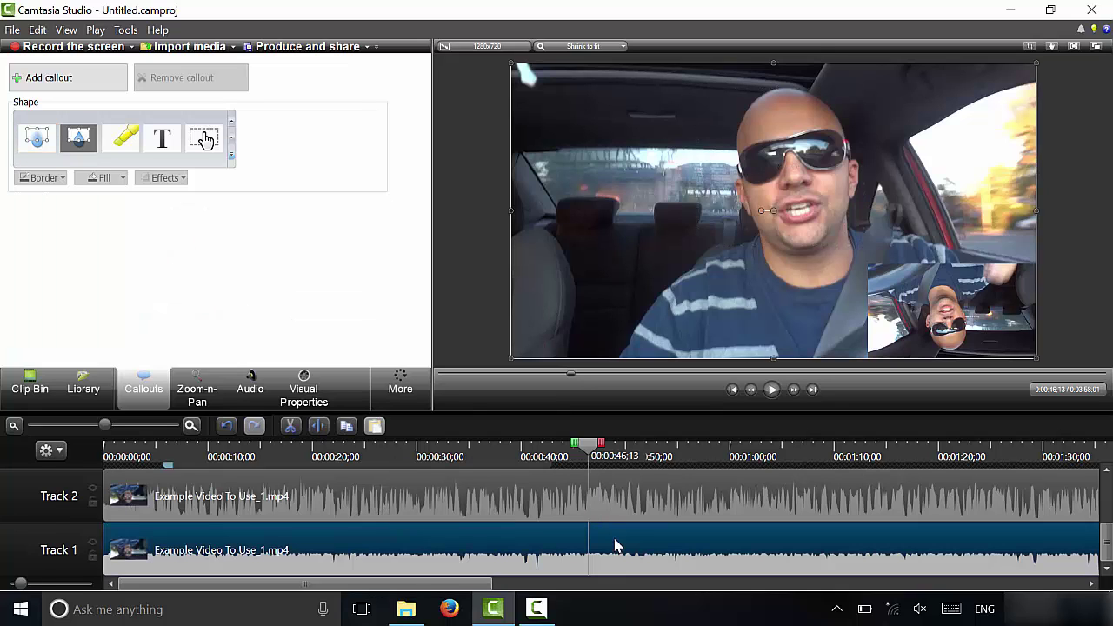
key(s)
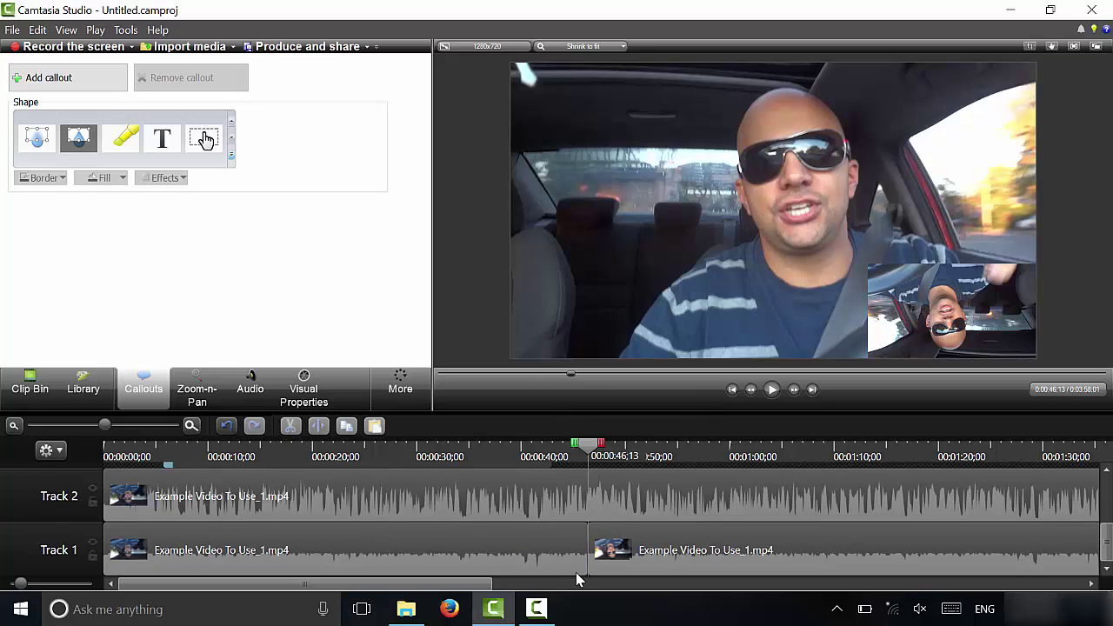
drag(583, 565, 595, 566)
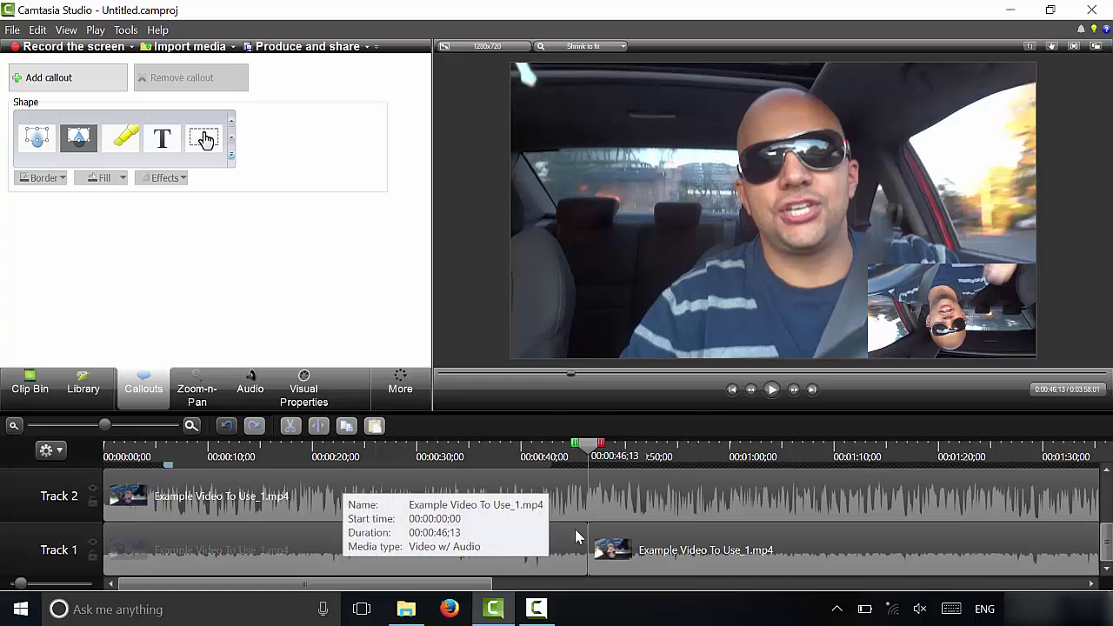
- Place the Fade through black transition on the Track 1 split at 0:46
click(401, 391)
click(398, 400)
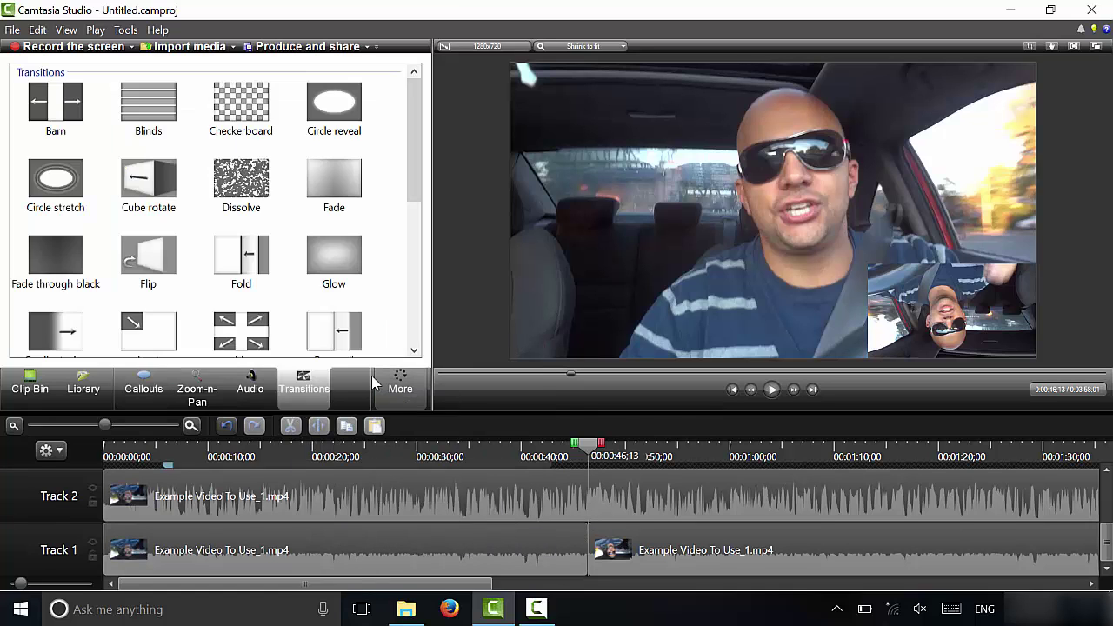
drag(412, 195, 408, 226)
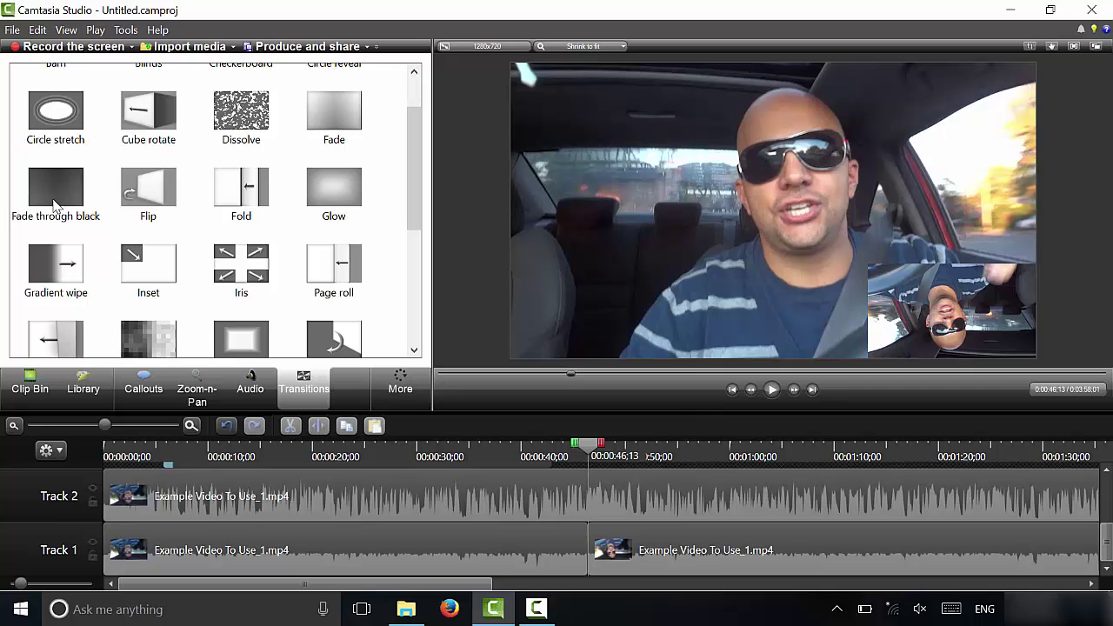
drag(53, 204, 588, 551)
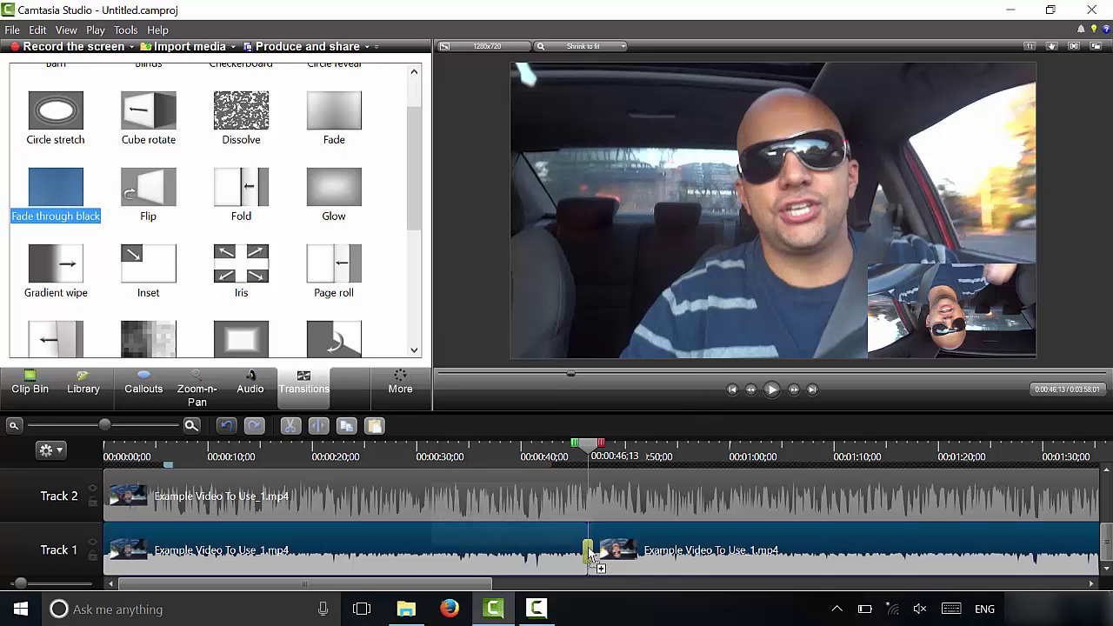
- Step frame by frame through the transition, from just before it to past its end
mouse_move(593, 444)
mouse_down()
mouse_move(574, 447)
mouse_move(595, 458)
mouse_move(584, 450)
mouse_up()
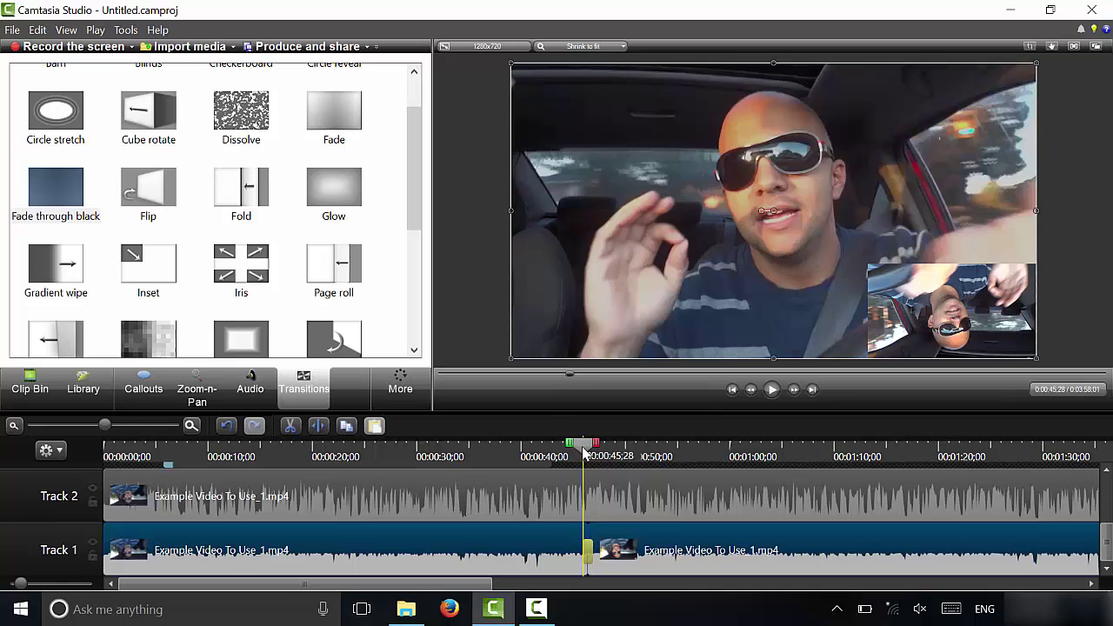
click(794, 389)
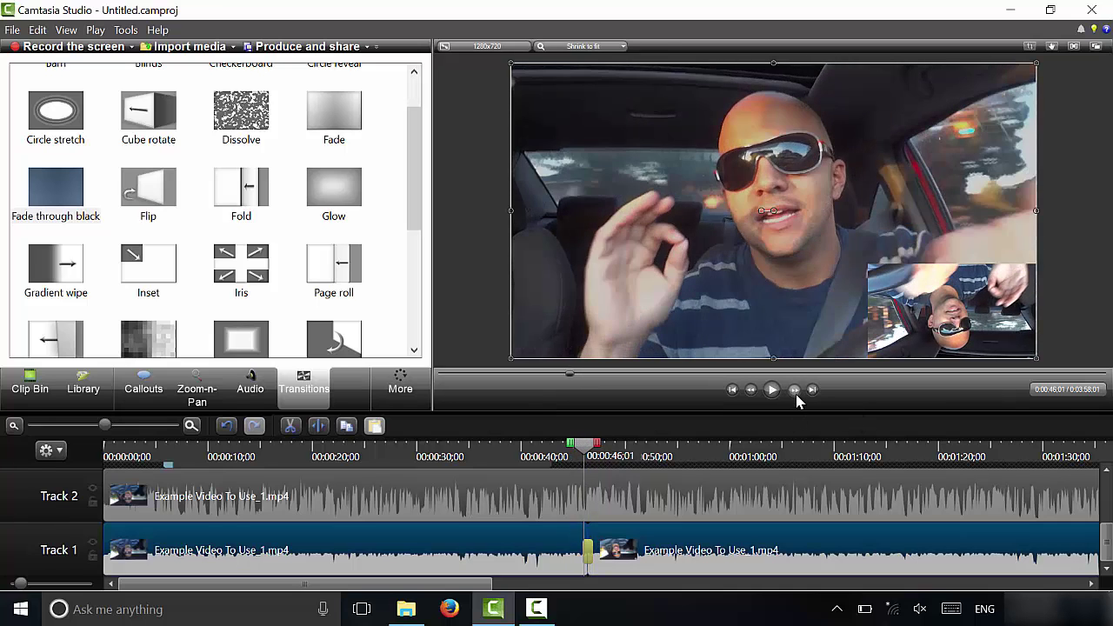
click(794, 389)
click(794, 389)
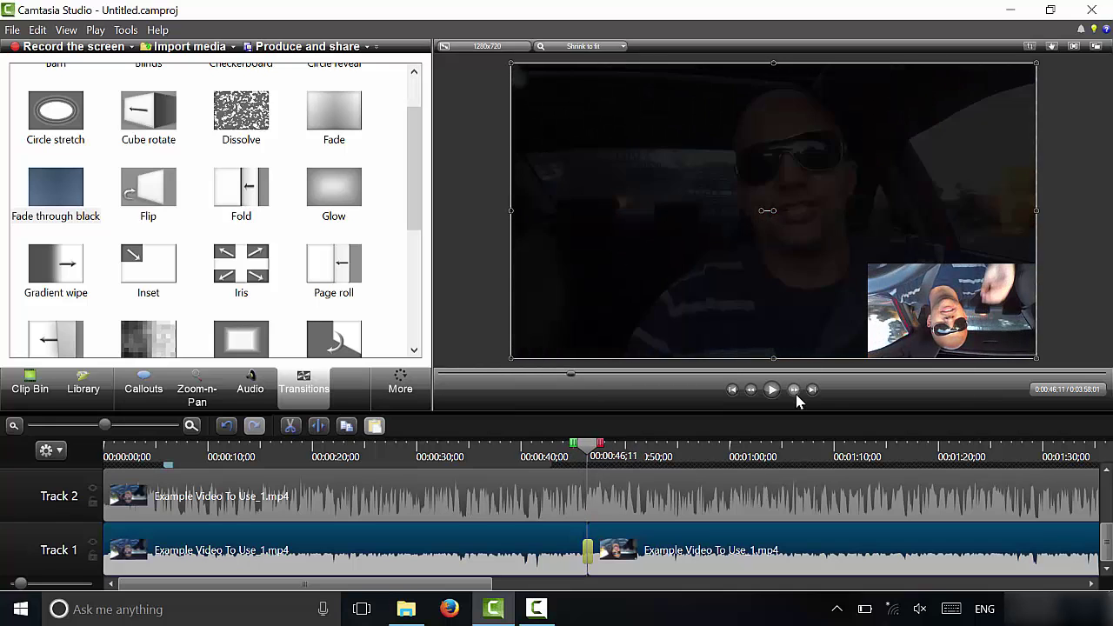
click(794, 390)
click(794, 390)
click(794, 390)
click(794, 389)
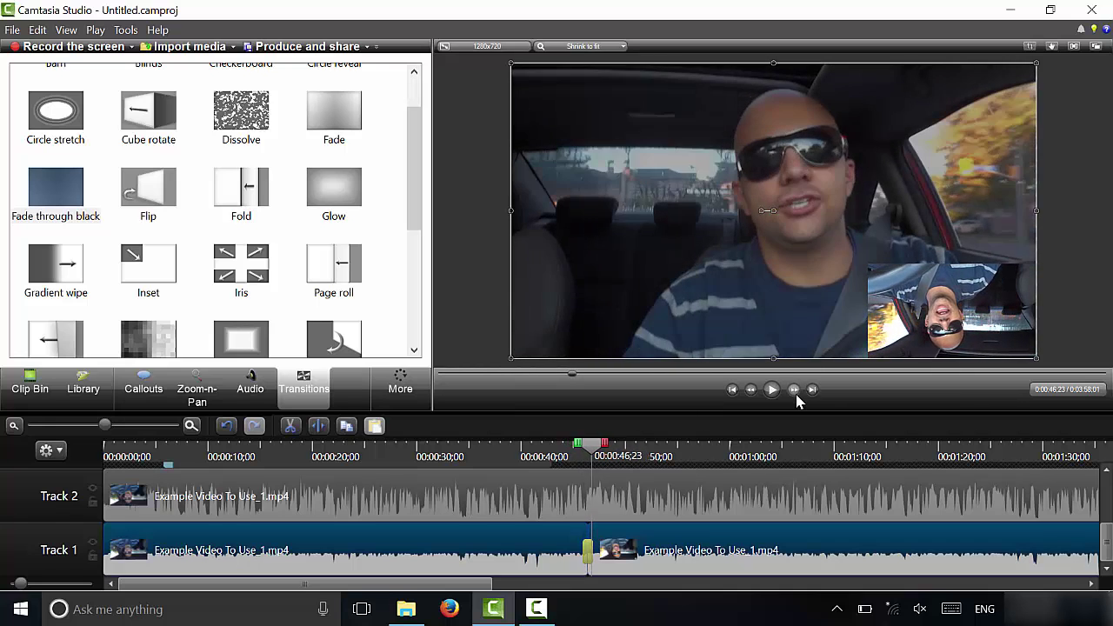
click(794, 390)
click(794, 390)
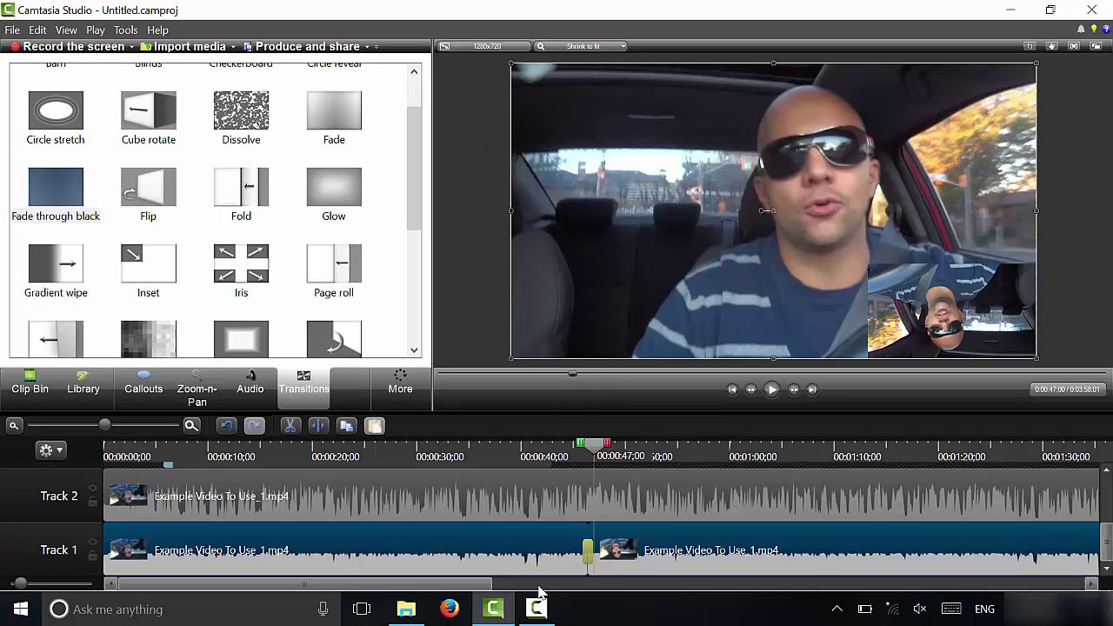
mouse_move(544, 614)
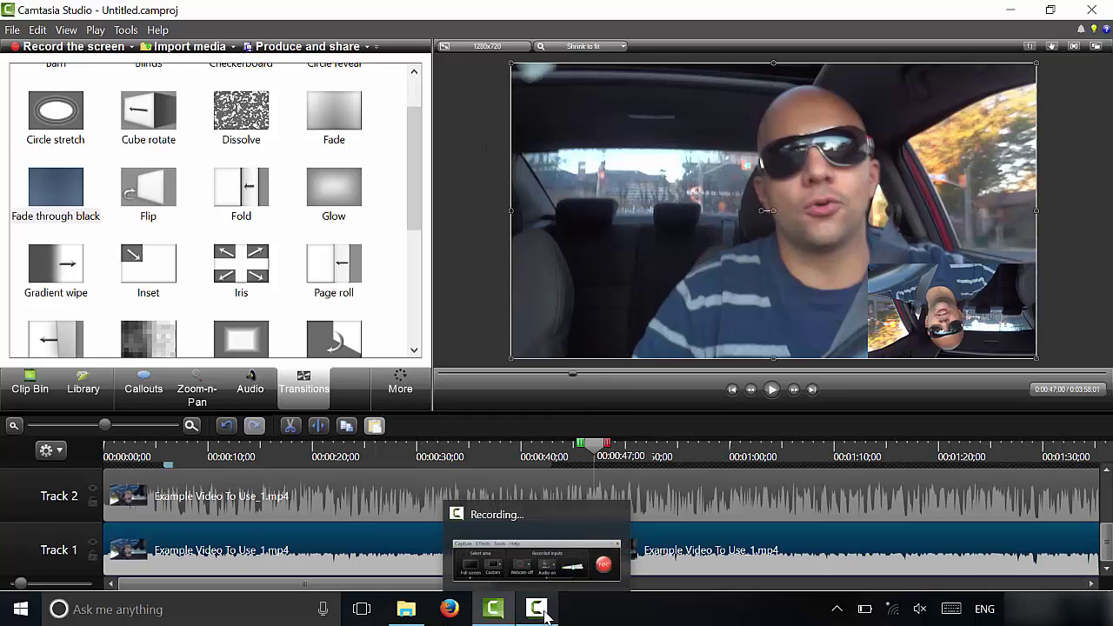